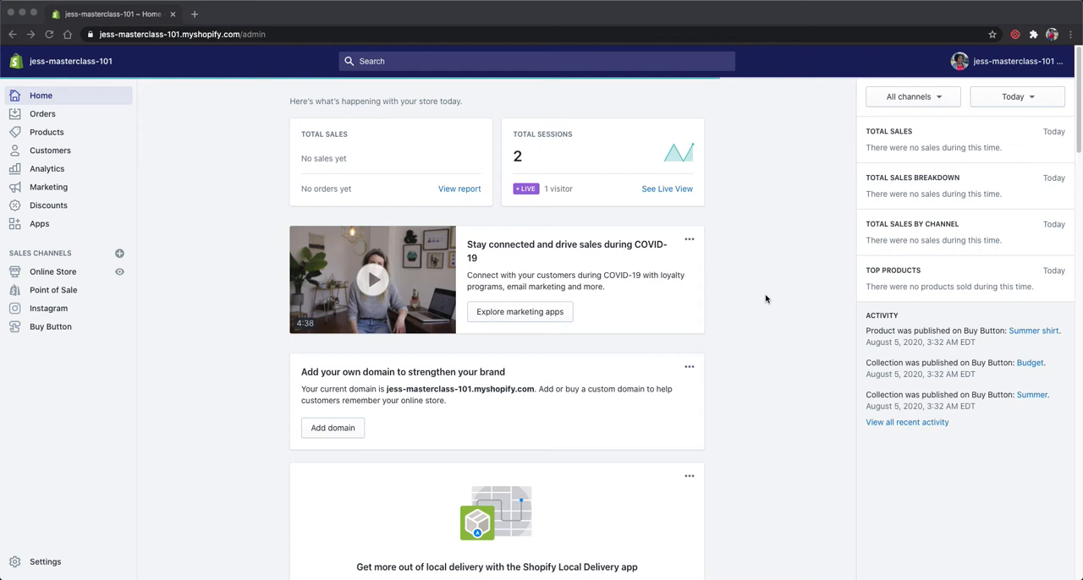
Step: Open the Marketing overview and look through its results and marketing apps
click(46, 195)
click(50, 194)
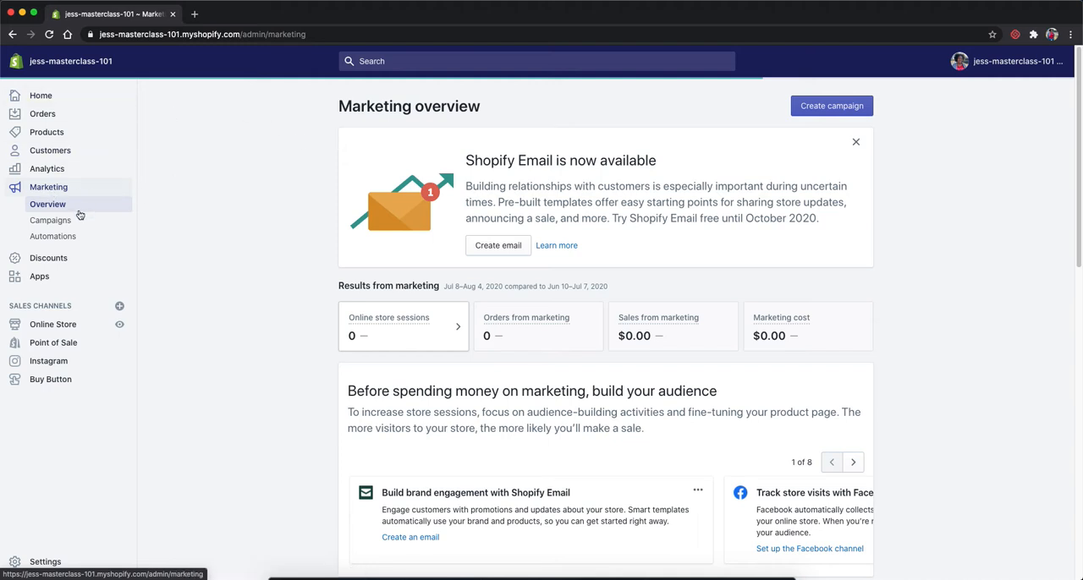
scroll(379, 228, down, 10)
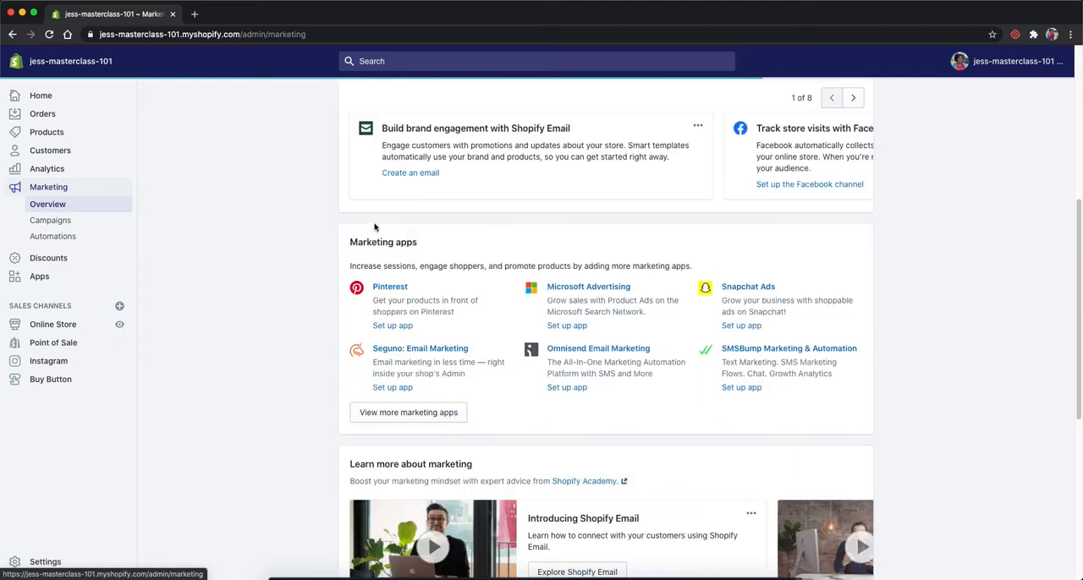
scroll(377, 220, up, 10)
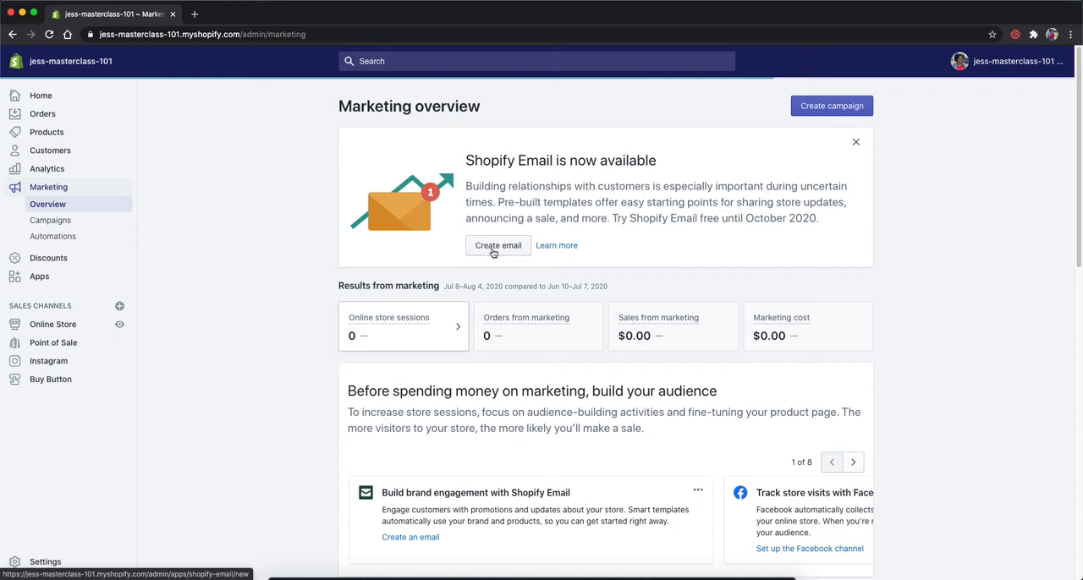
Step: Create a marketing campaign with the Shopify Email activity and approve the Shopify Email app update
click(805, 102)
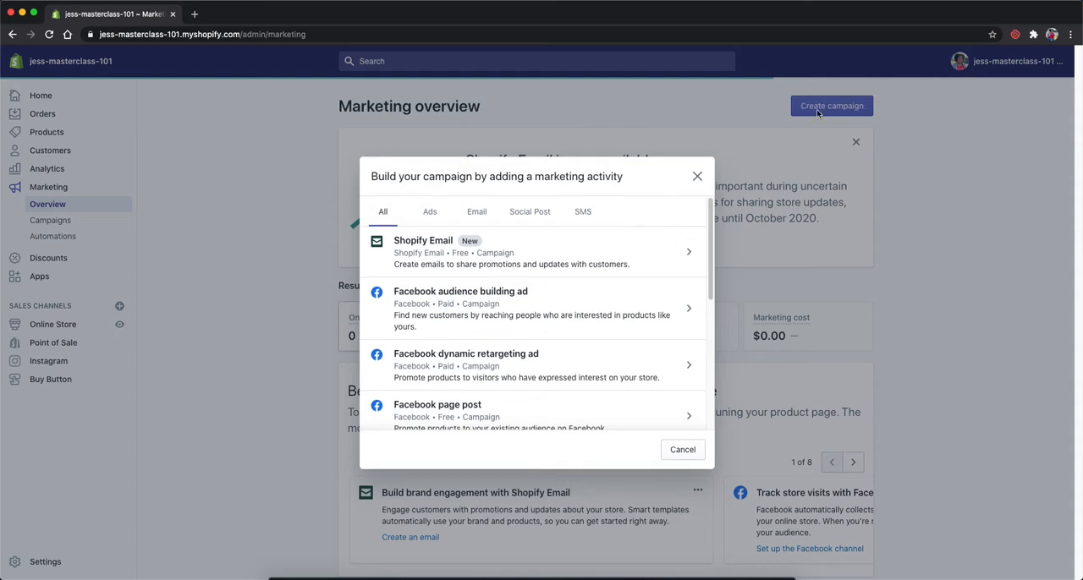
click(420, 254)
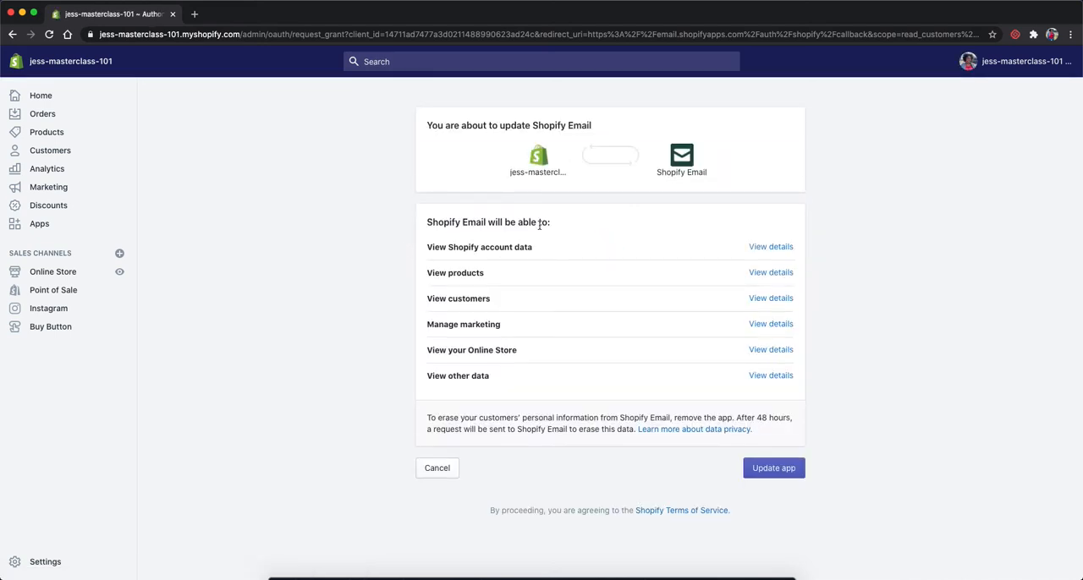
click(792, 472)
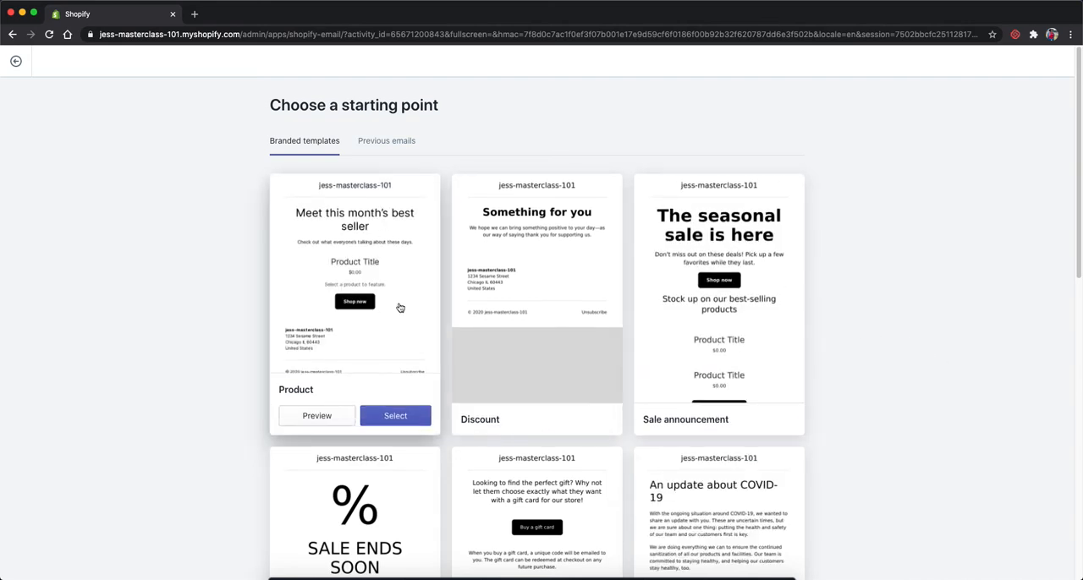
Step: Examine the available branded email templates, from Product and Sale announcement down to Father's day and Blank
scroll(757, 308, down, 5)
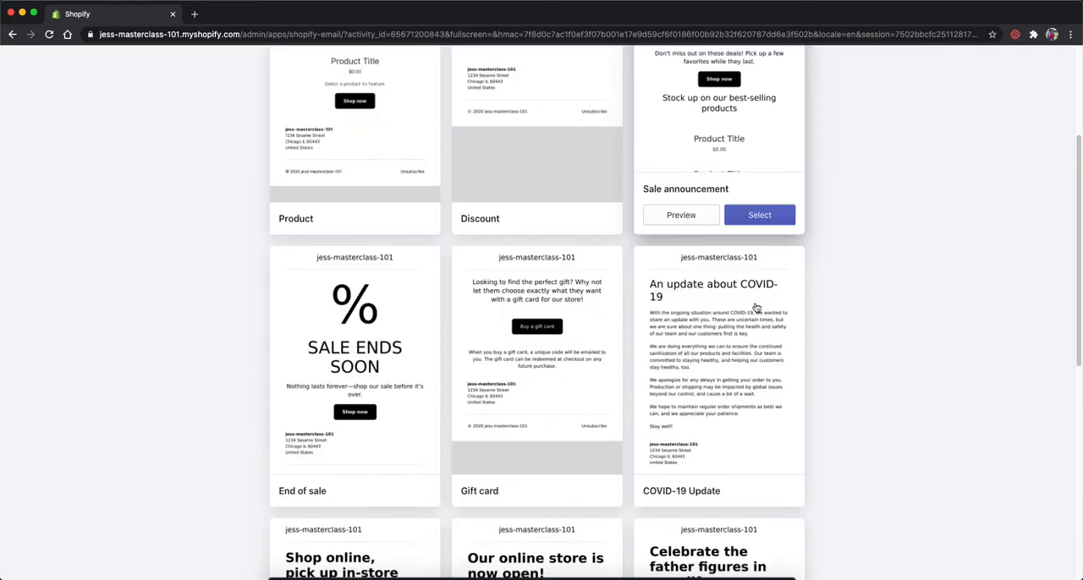
scroll(756, 308, down, 5)
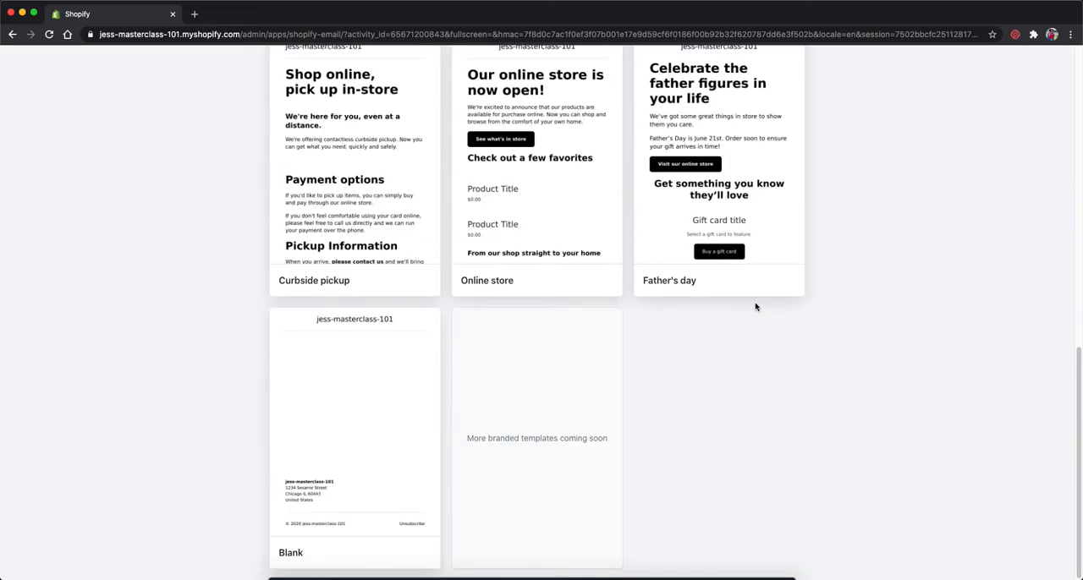
scroll(756, 308, up, 4)
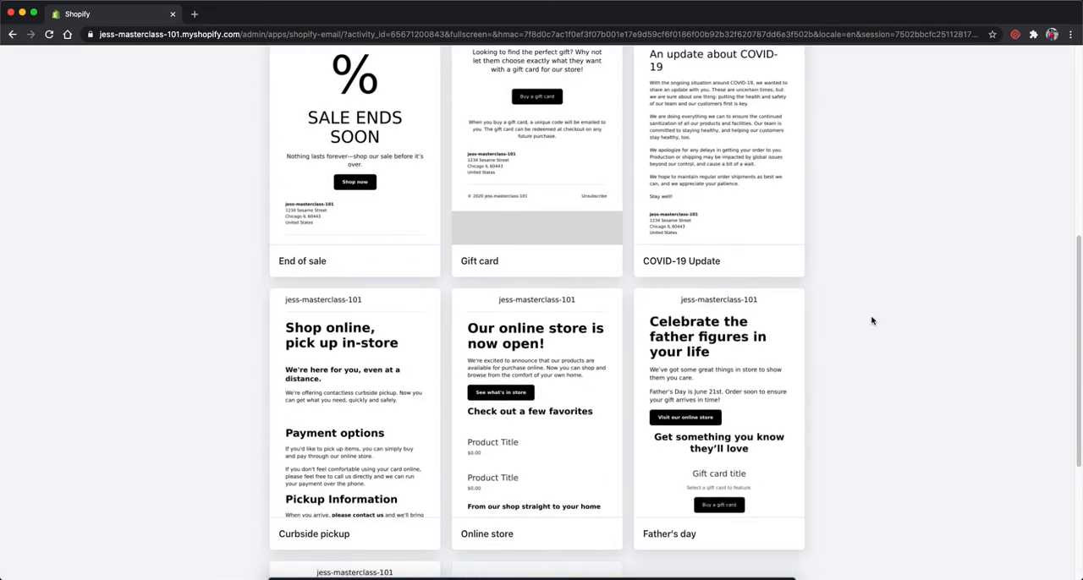
scroll(872, 321, up, 5)
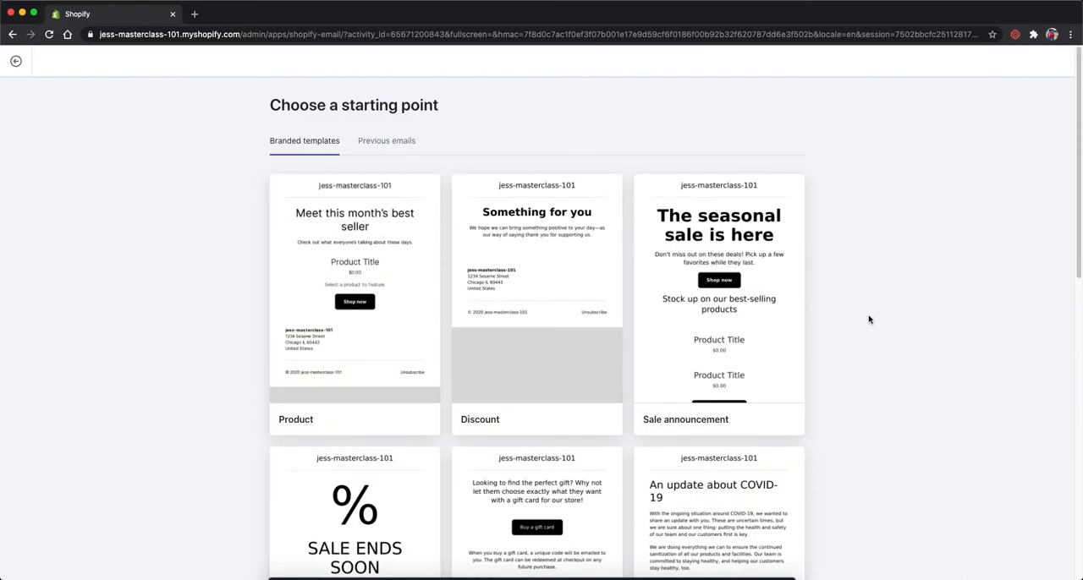
mouse_move(695, 195)
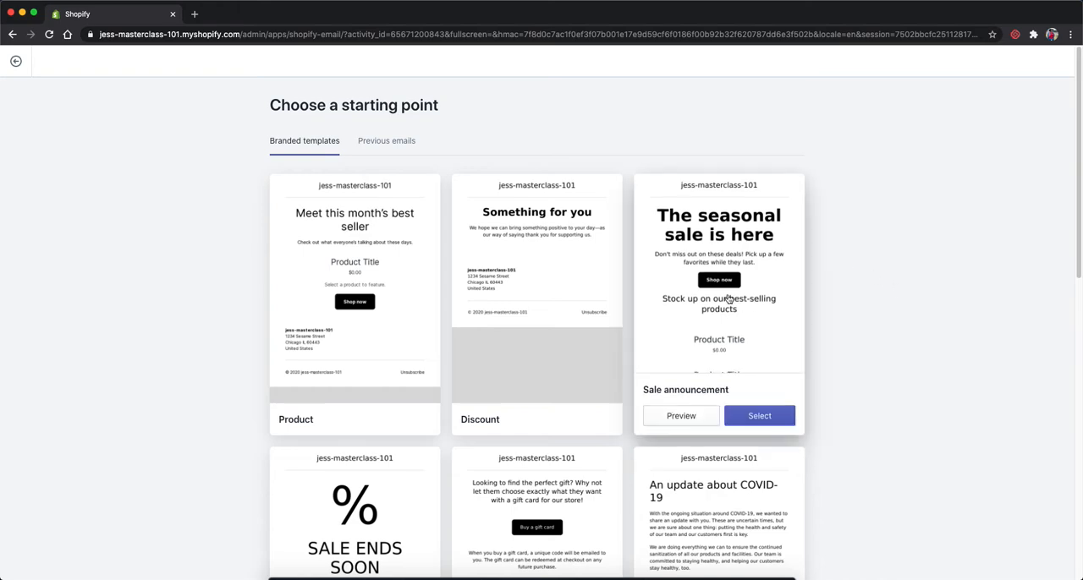
mouse_move(355, 307)
scroll(414, 373, down, 5)
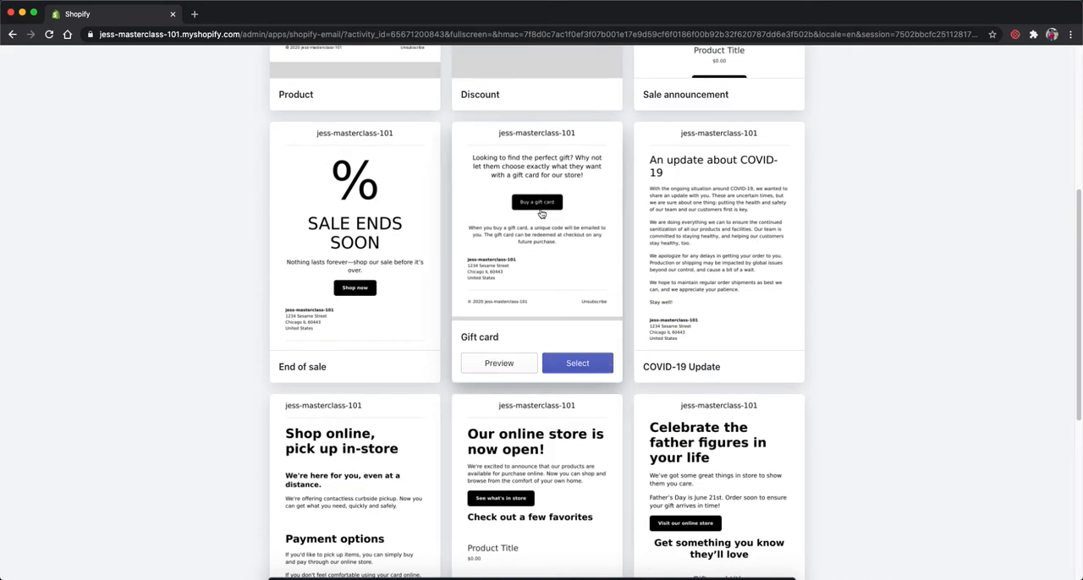
scroll(531, 256, up, 5)
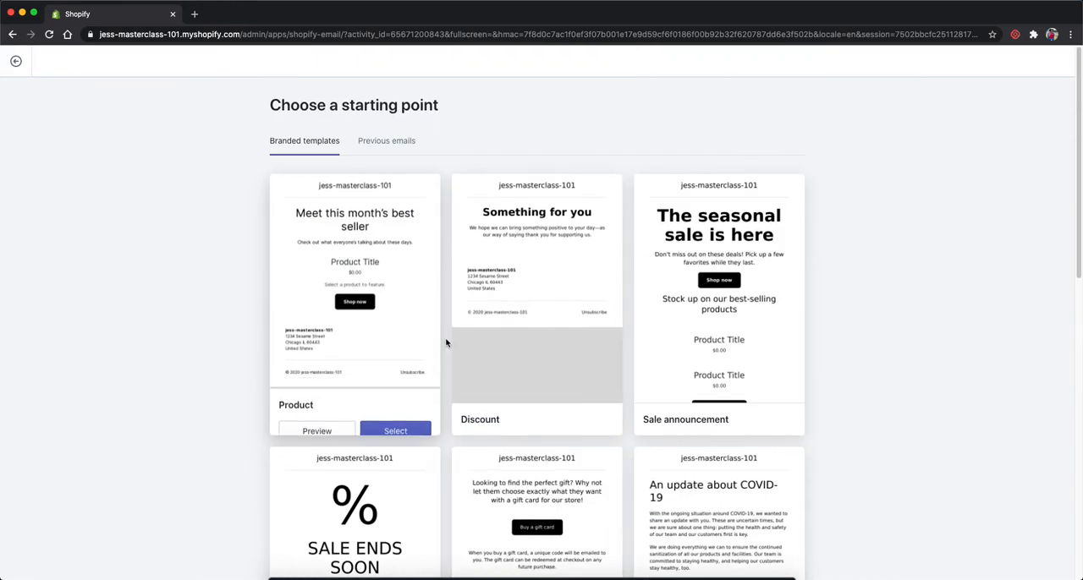
mouse_move(616, 330)
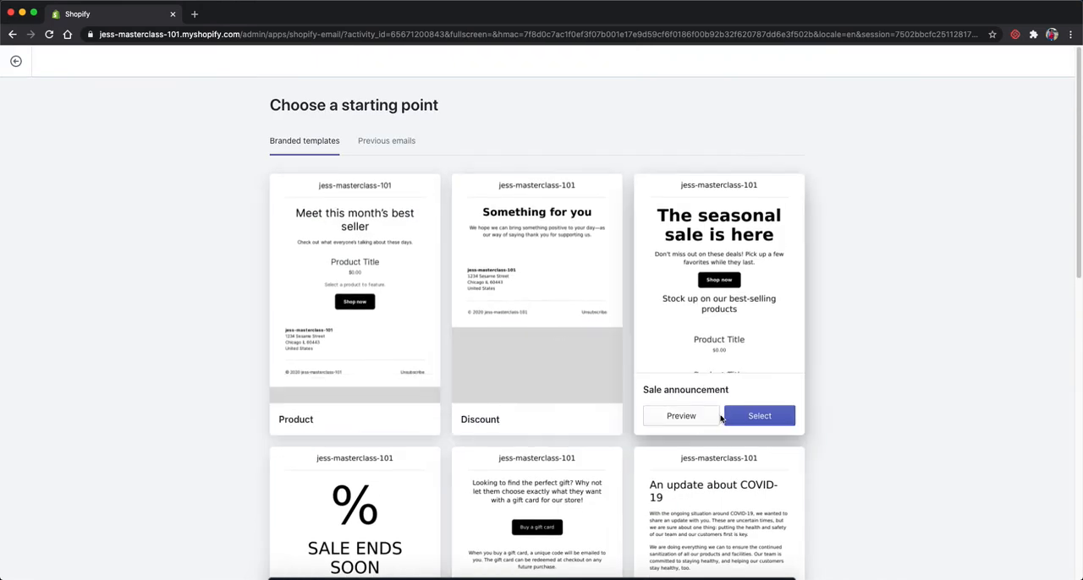
scroll(721, 419, down, 3)
scroll(721, 419, down, 2)
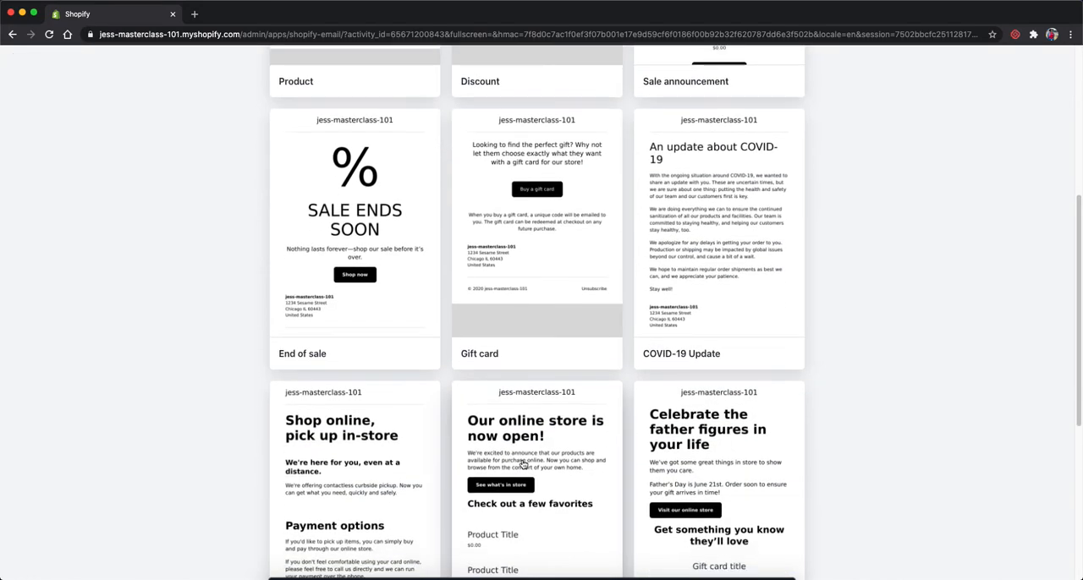
scroll(500, 461, down, 6)
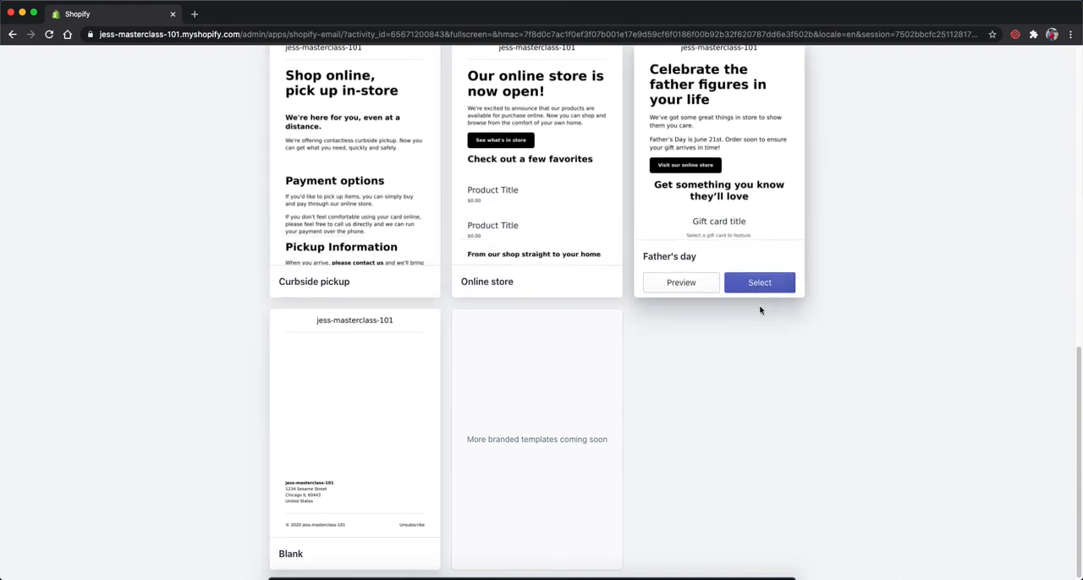
Step: Start the email from the Online store branded template
scroll(536, 385, up, 3)
mouse_move(535, 385)
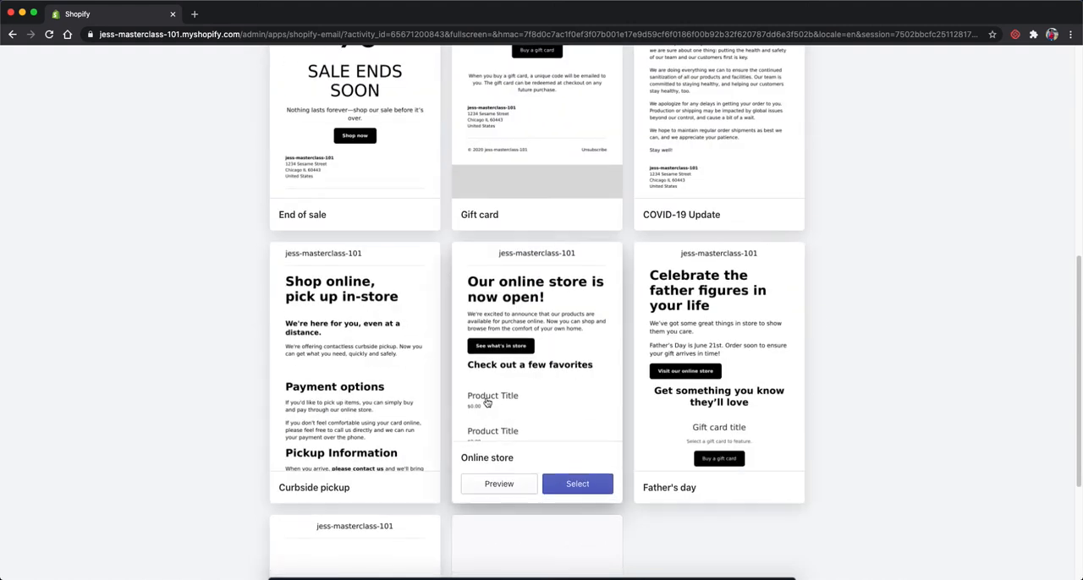
click(560, 485)
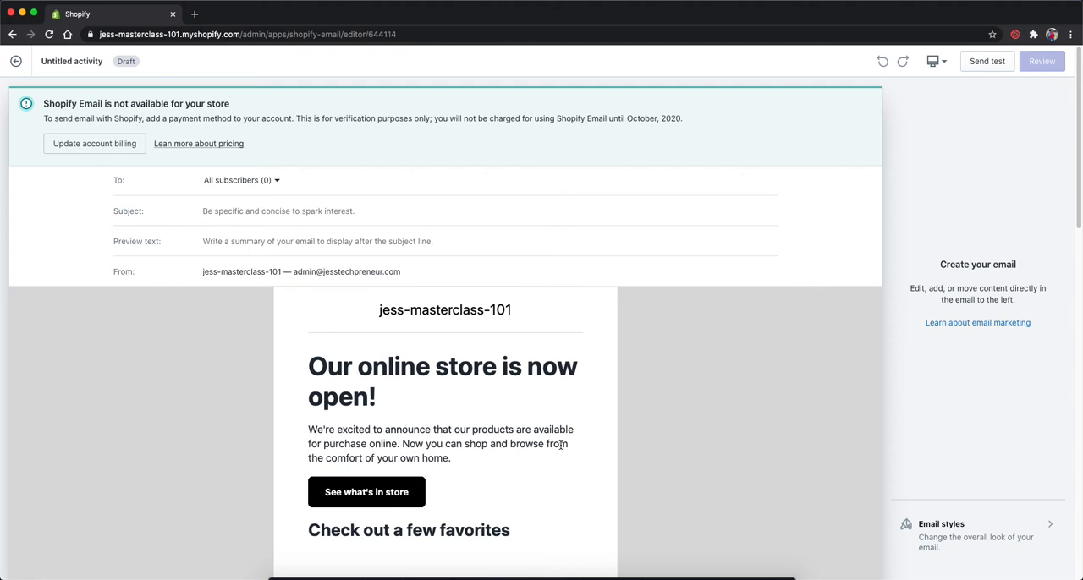
Step: Check the customer groups available as recipients and the email's subject field
mouse_move(561, 423)
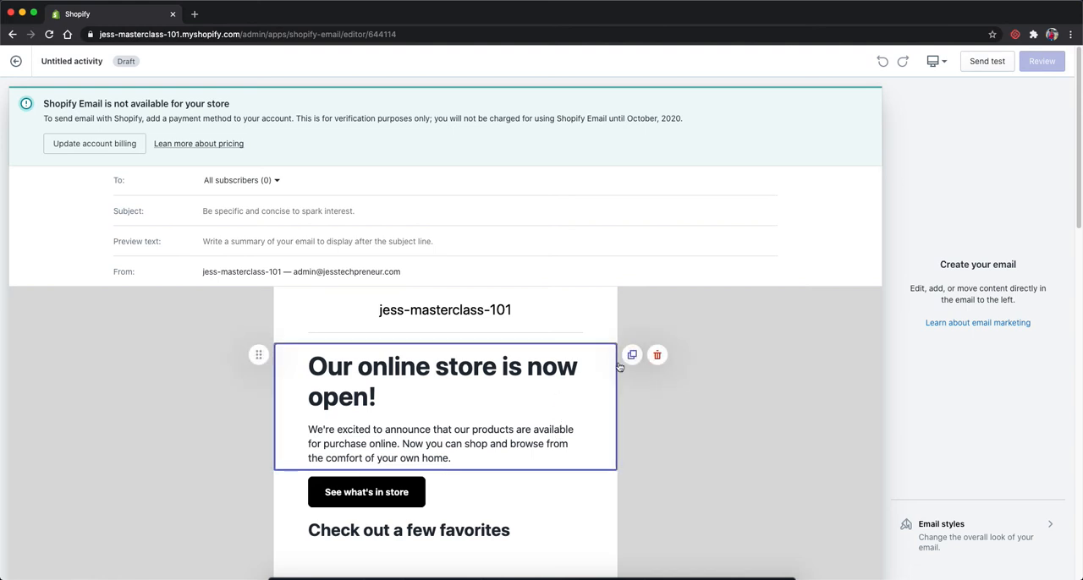
click(232, 182)
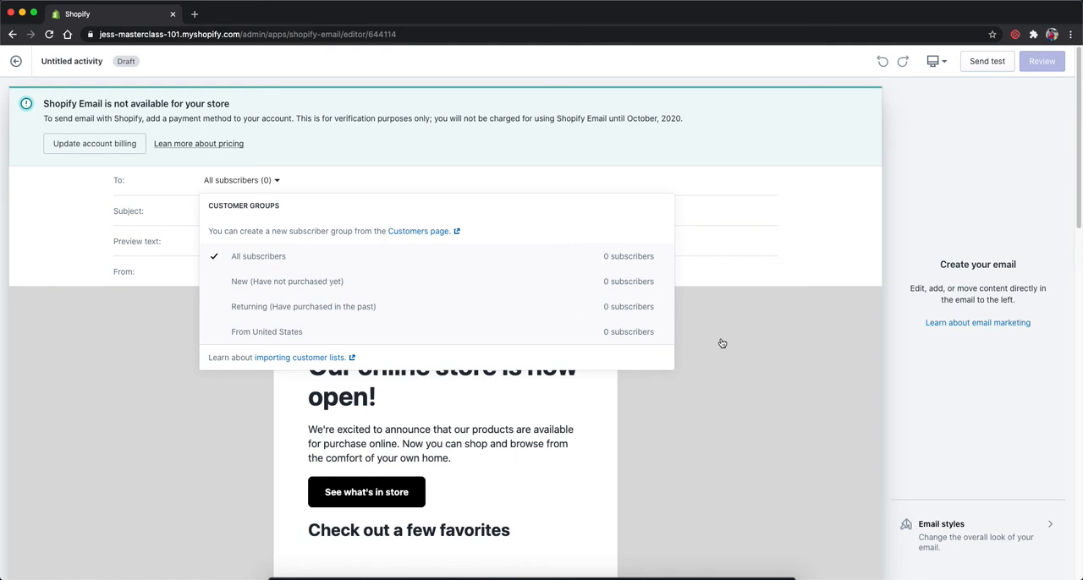
click(273, 211)
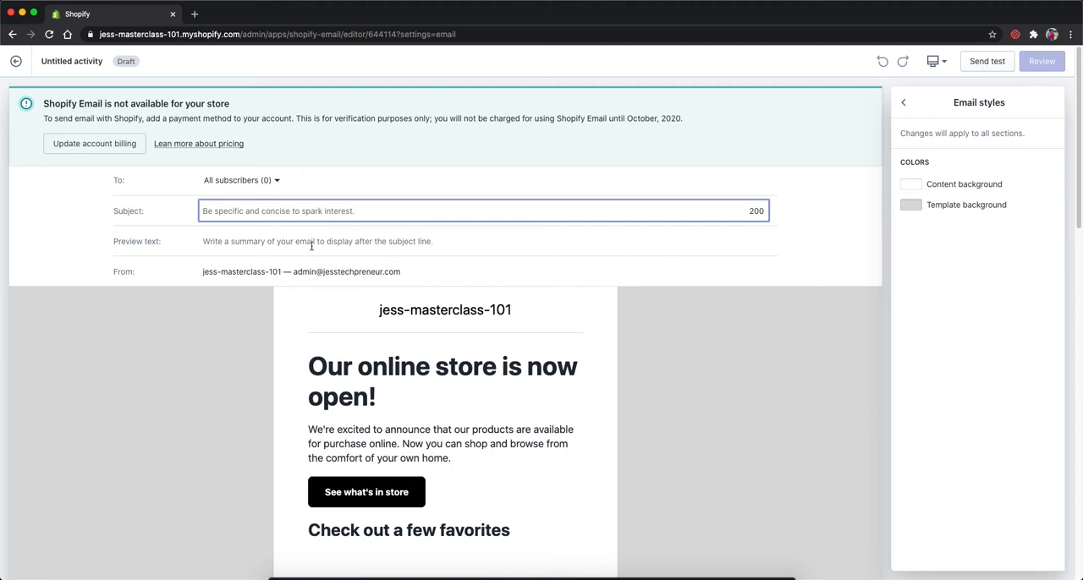
Step: Try black (#000000) as the email's template background color and set it back to grey #DBDBDB
click(911, 208)
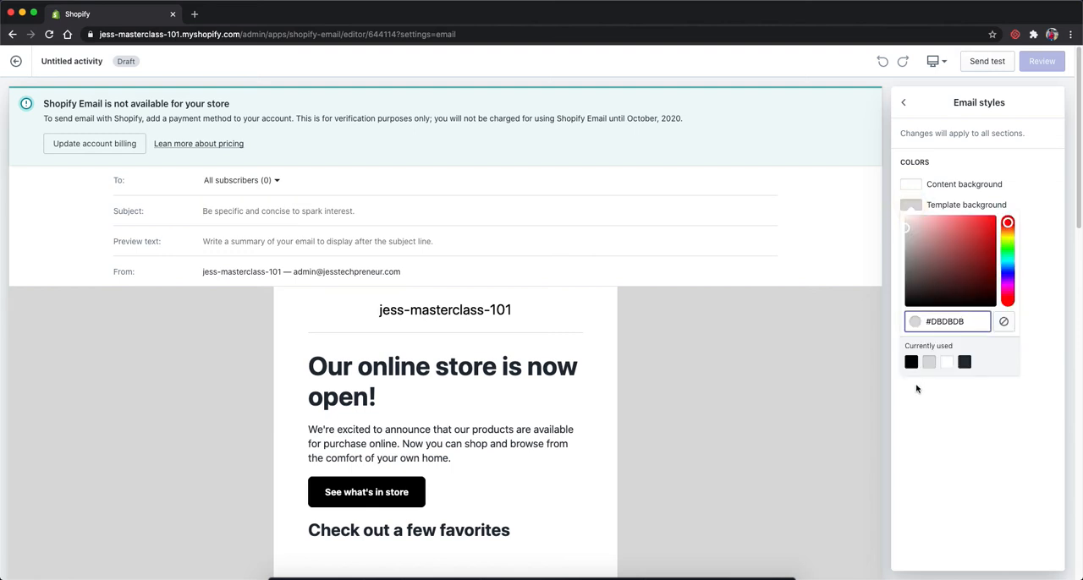
click(911, 362)
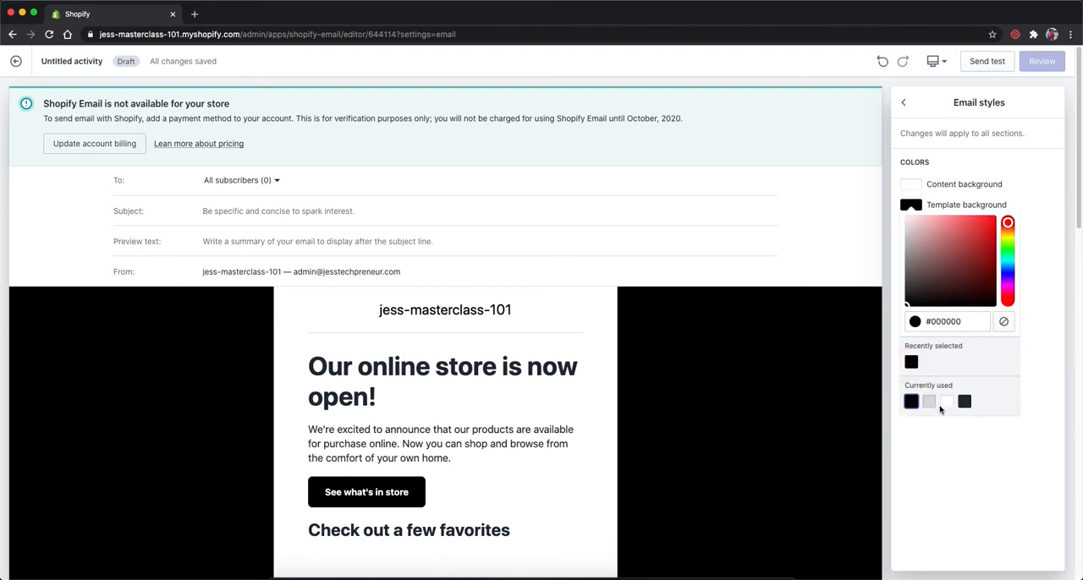
click(929, 402)
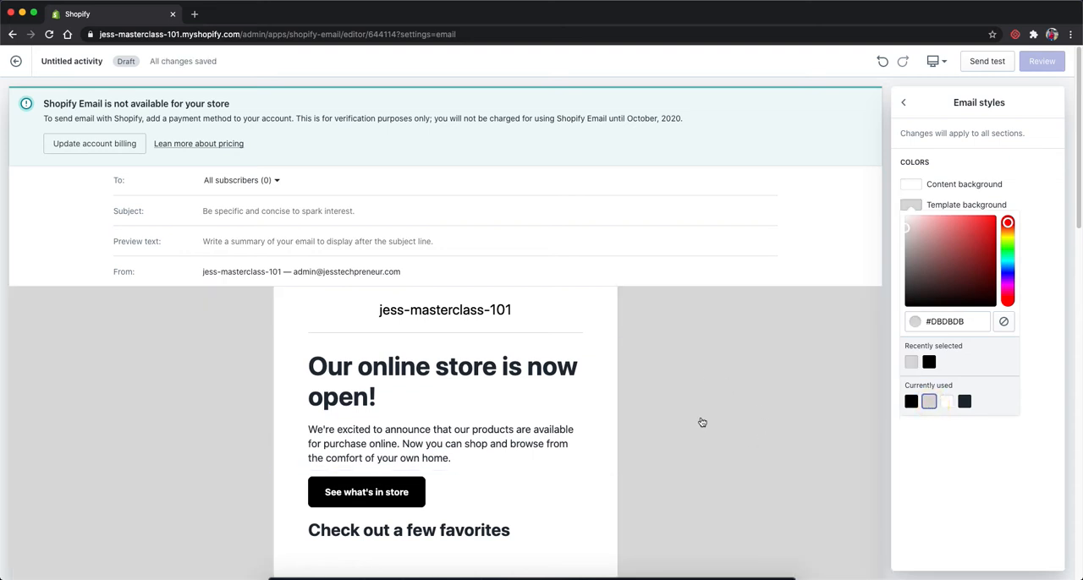
click(126, 375)
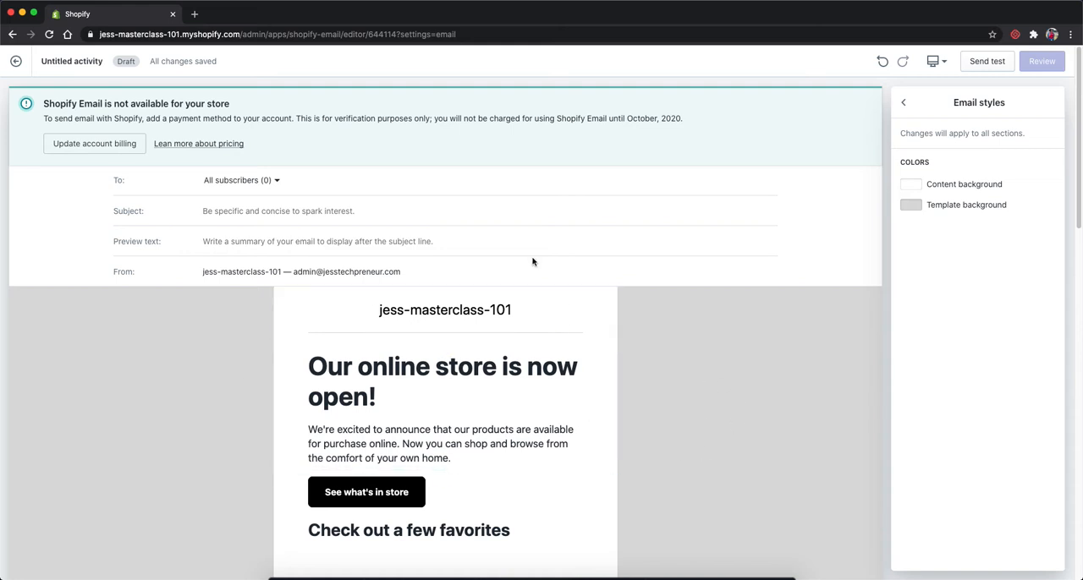
Step: Inspect the email's preview text field and the sender details in the From field
click(240, 245)
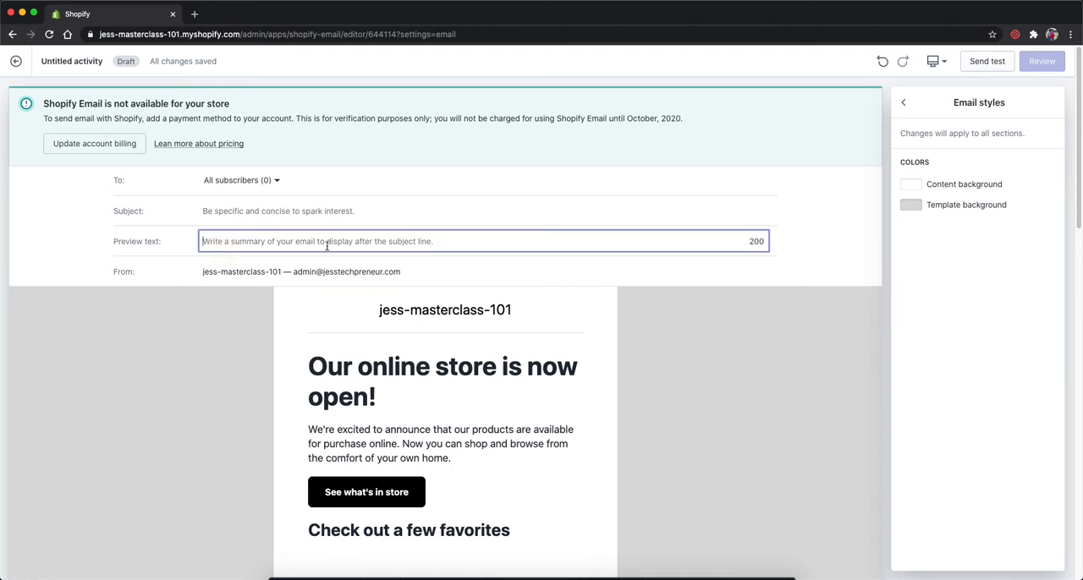
click(231, 271)
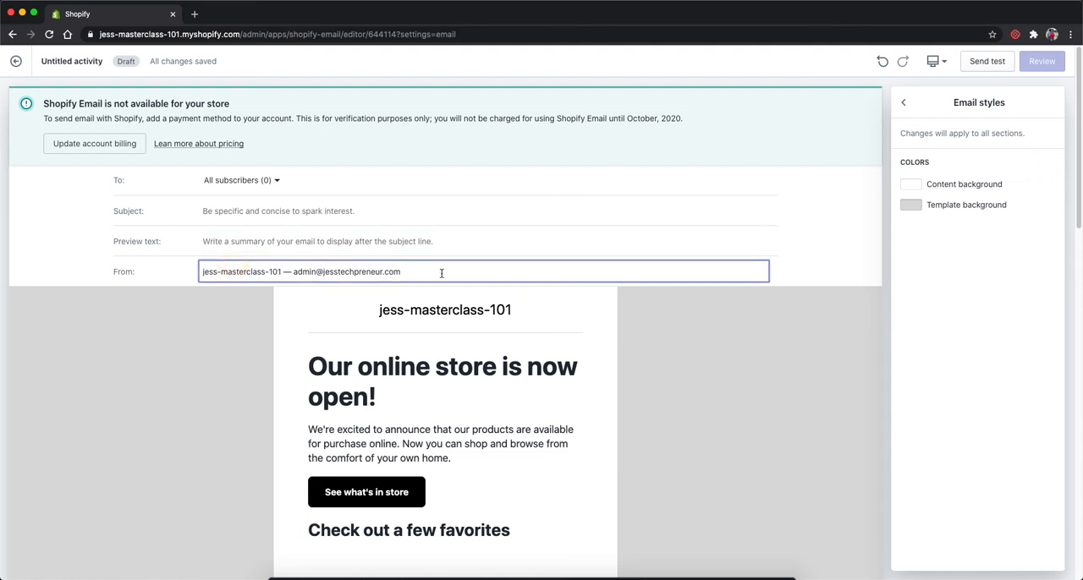
drag(441, 274, 165, 269)
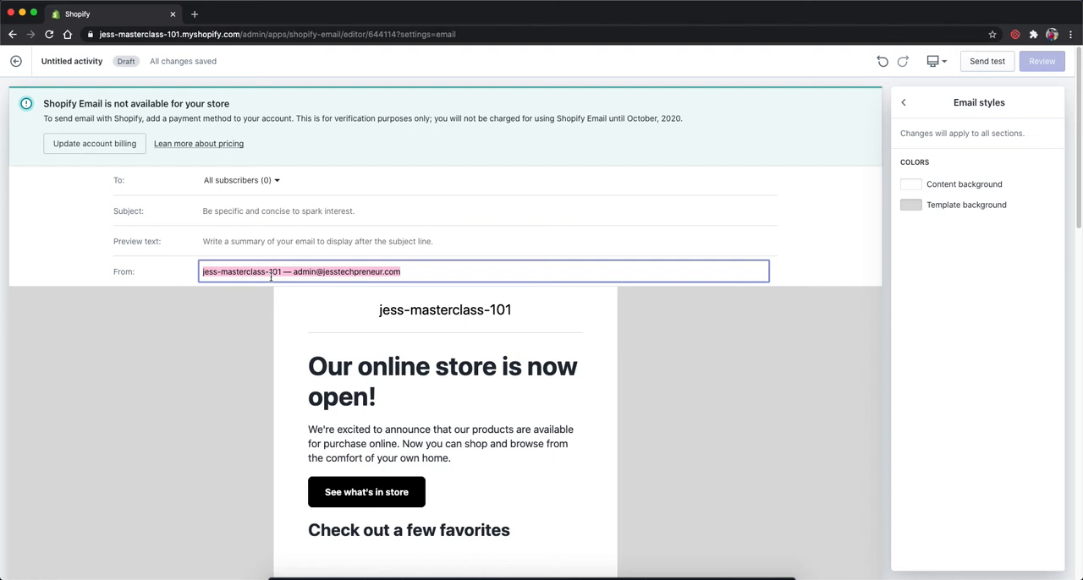
Step: Select the email's header section and review the template content down to the footer
click(251, 336)
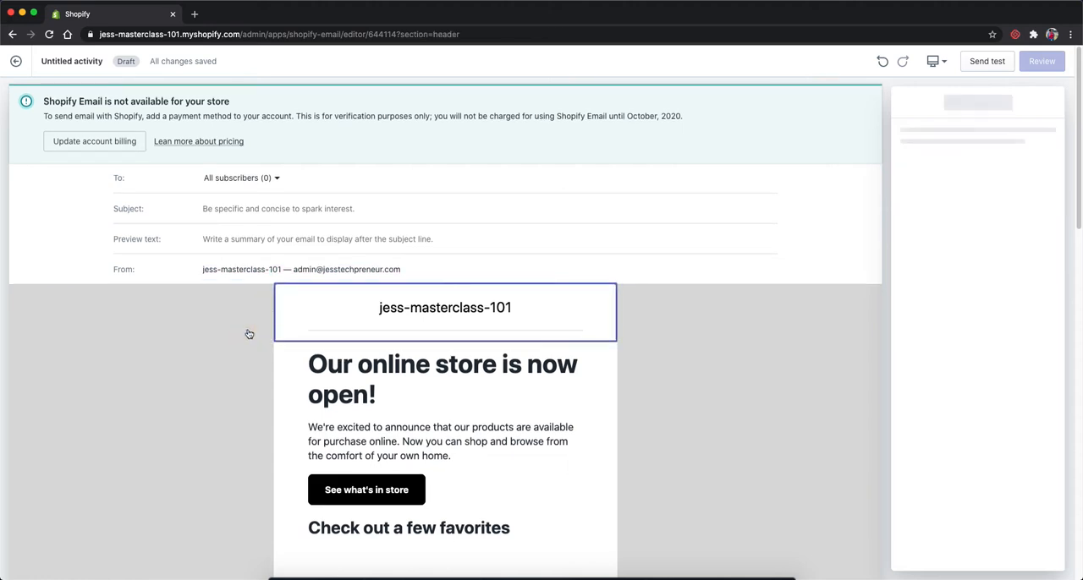
scroll(394, 295, down, 10)
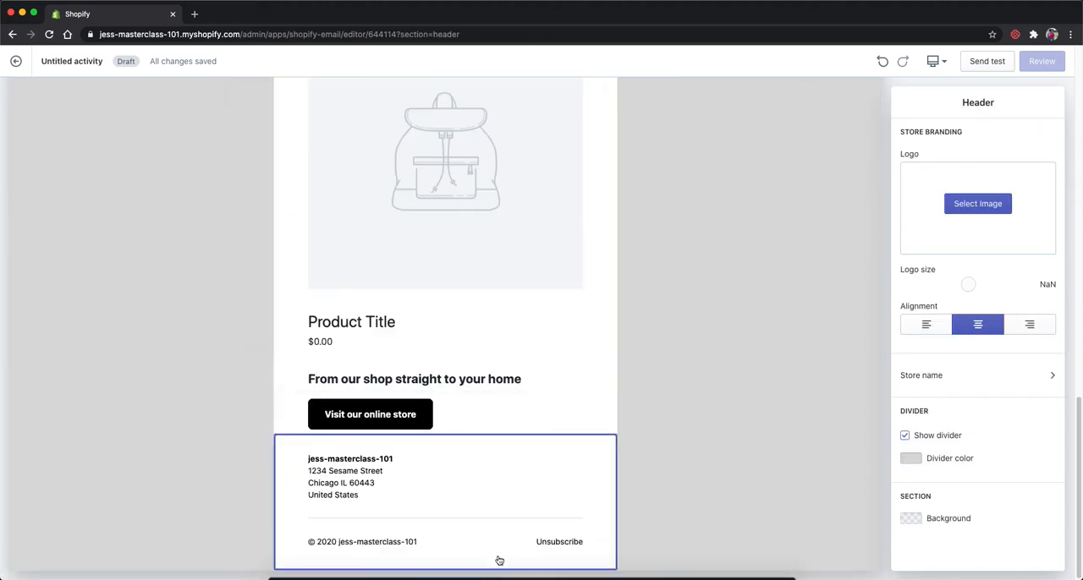
scroll(491, 416, up, 8)
scroll(495, 407, up, 3)
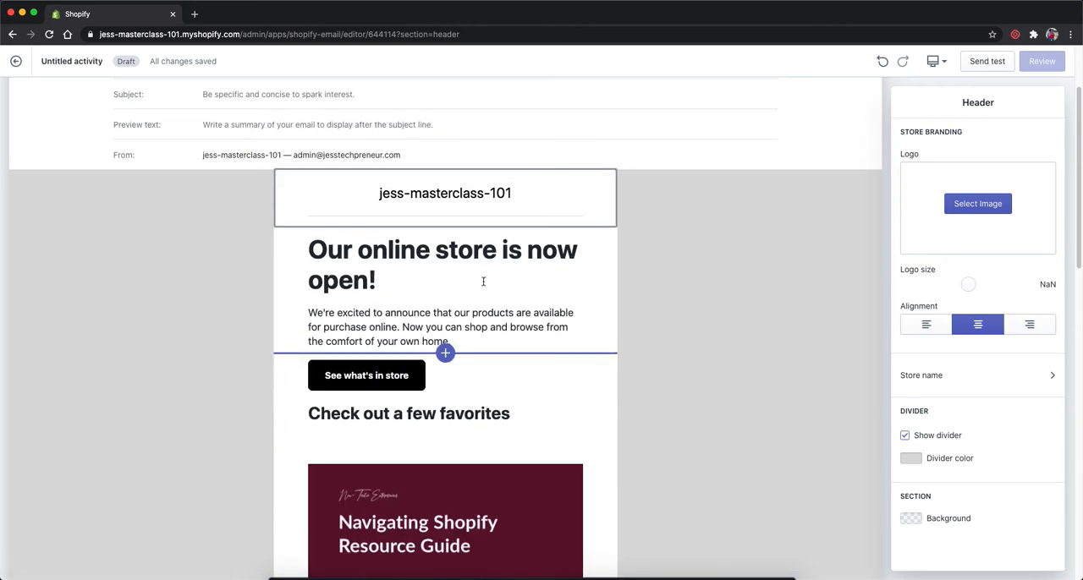
Step: Check the image library for the header's logo and return to the header settings
click(559, 199)
click(967, 204)
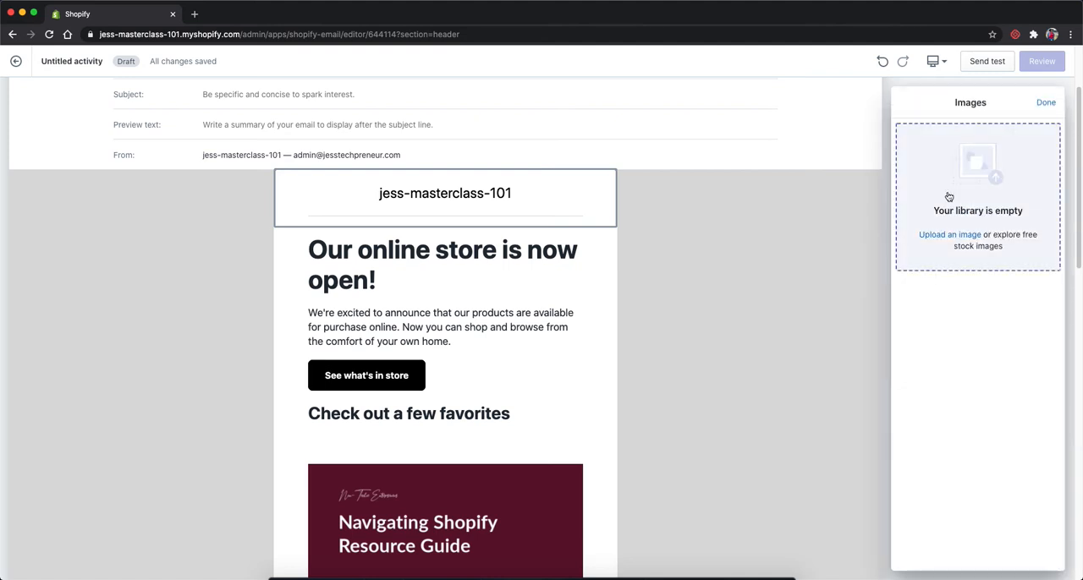
click(1045, 103)
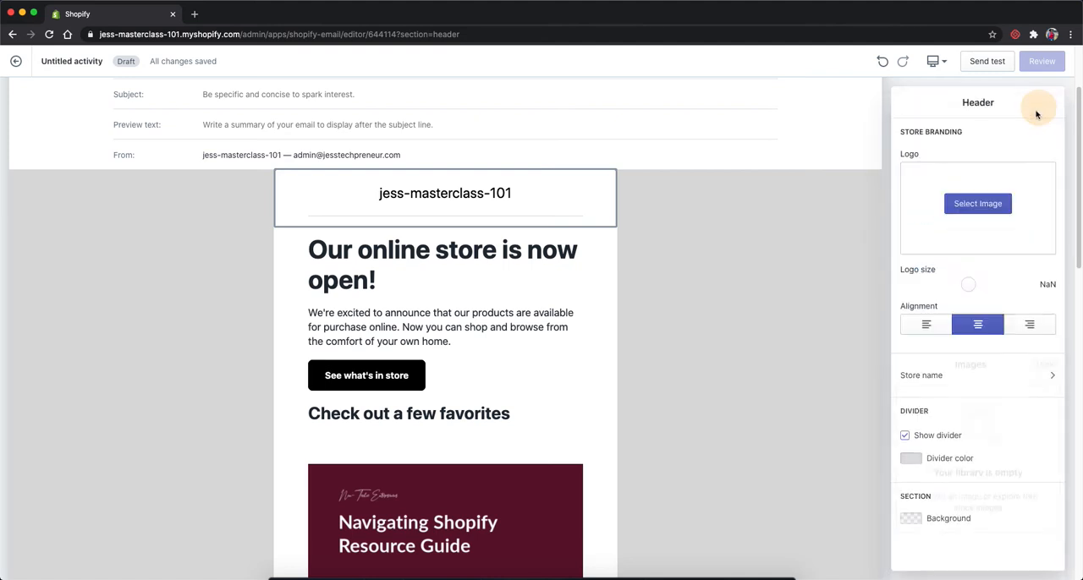
Step: Set the header's store name font to Lucida Grande and return to the header settings
scroll(979, 297, down, 1)
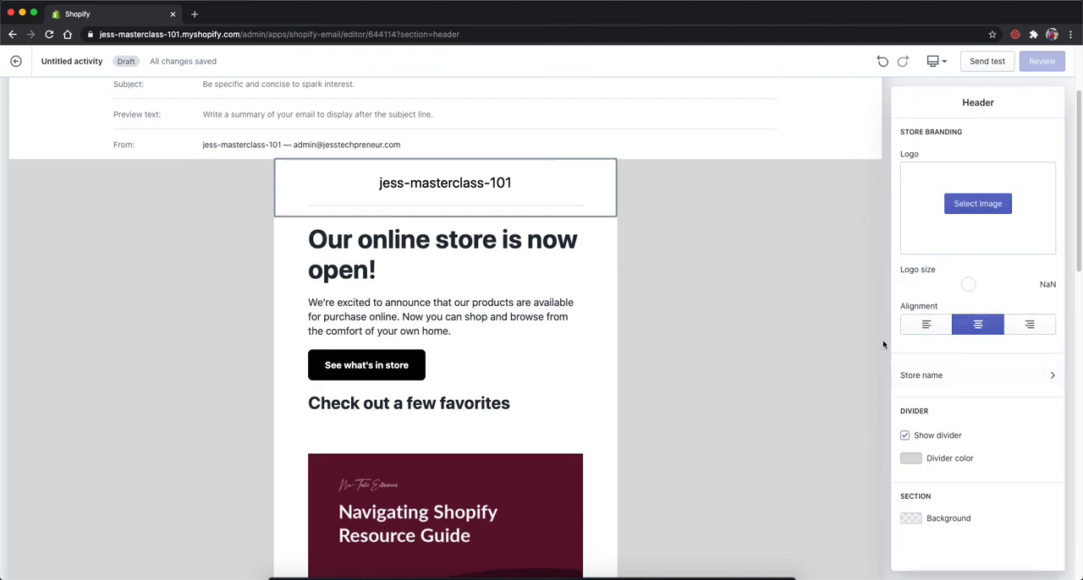
click(999, 377)
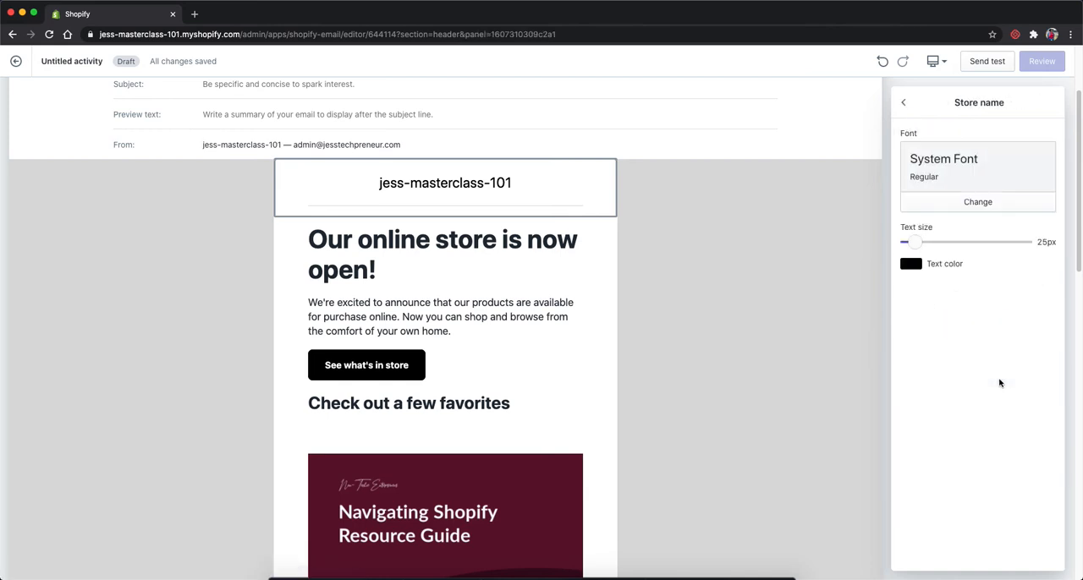
click(961, 202)
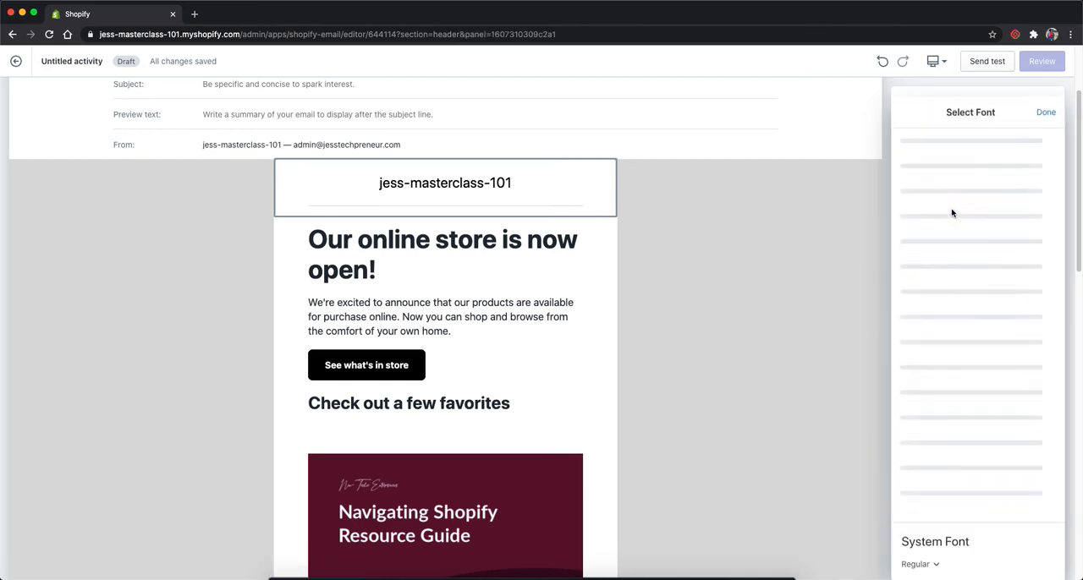
click(947, 209)
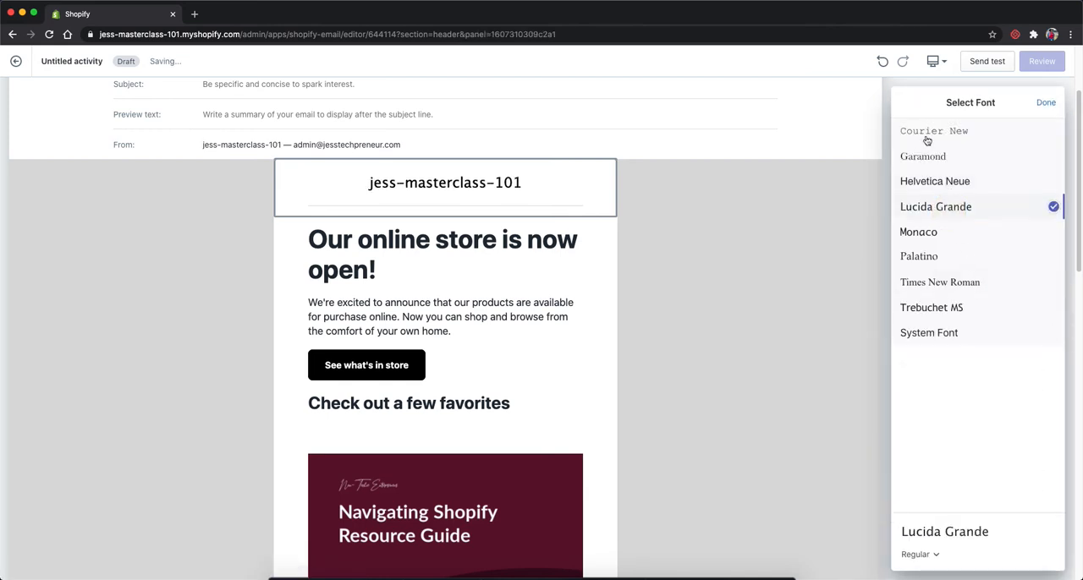
click(1046, 102)
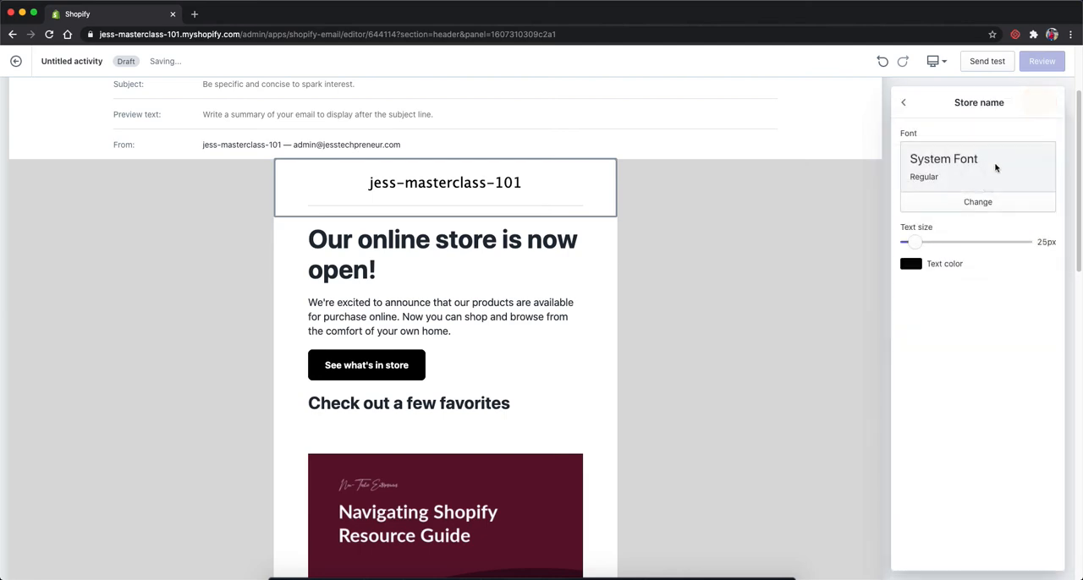
click(903, 102)
Step: Append "Shop now" to the "Our online store is now open!" headline
scroll(979, 370, down, 3)
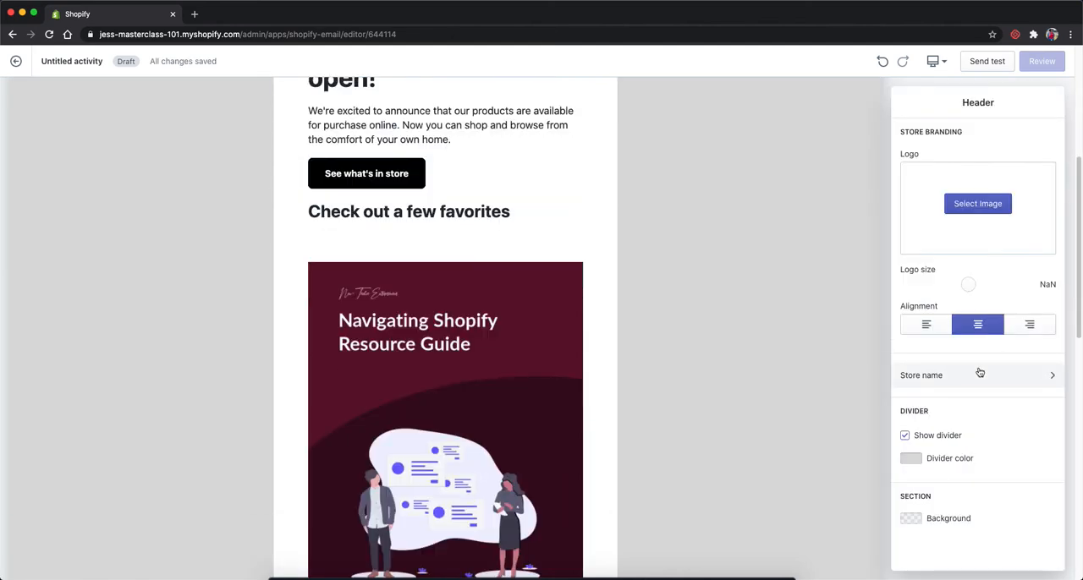
scroll(979, 370, up, 5)
scroll(688, 443, down, 1)
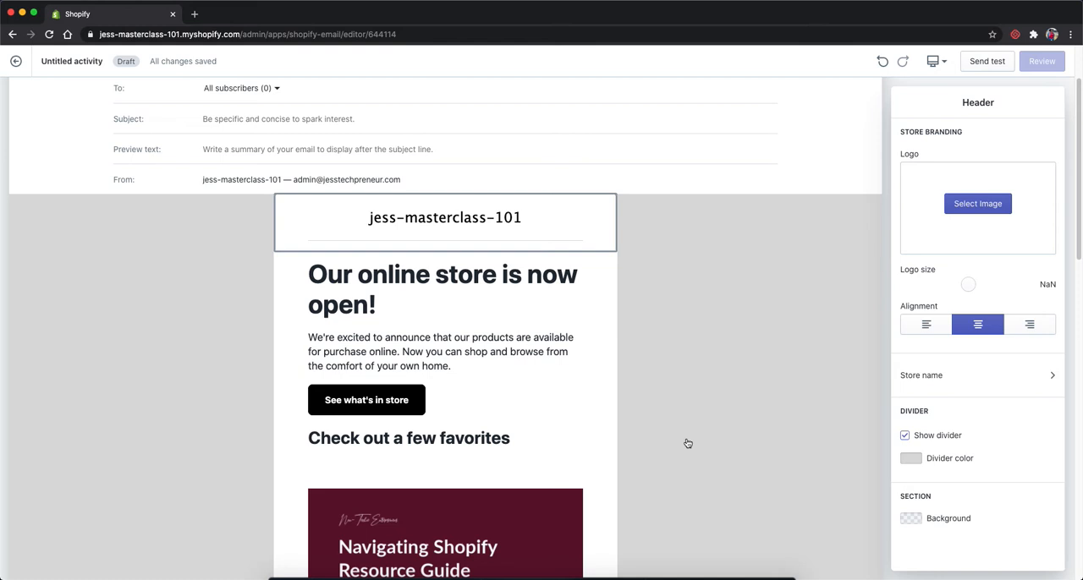
click(379, 284)
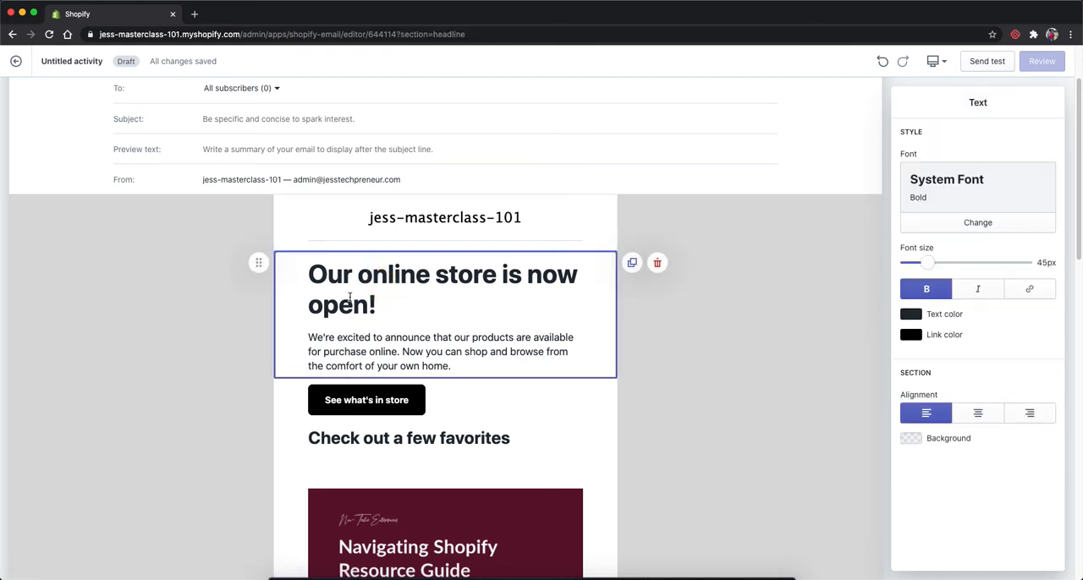
click(351, 298)
click(390, 299)
text(Shop)
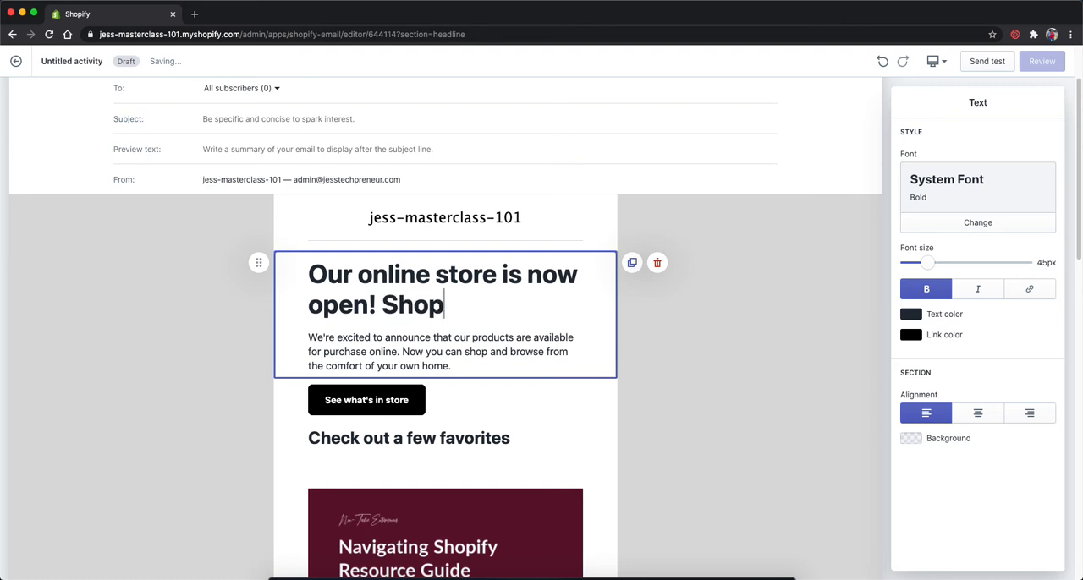
text( now)
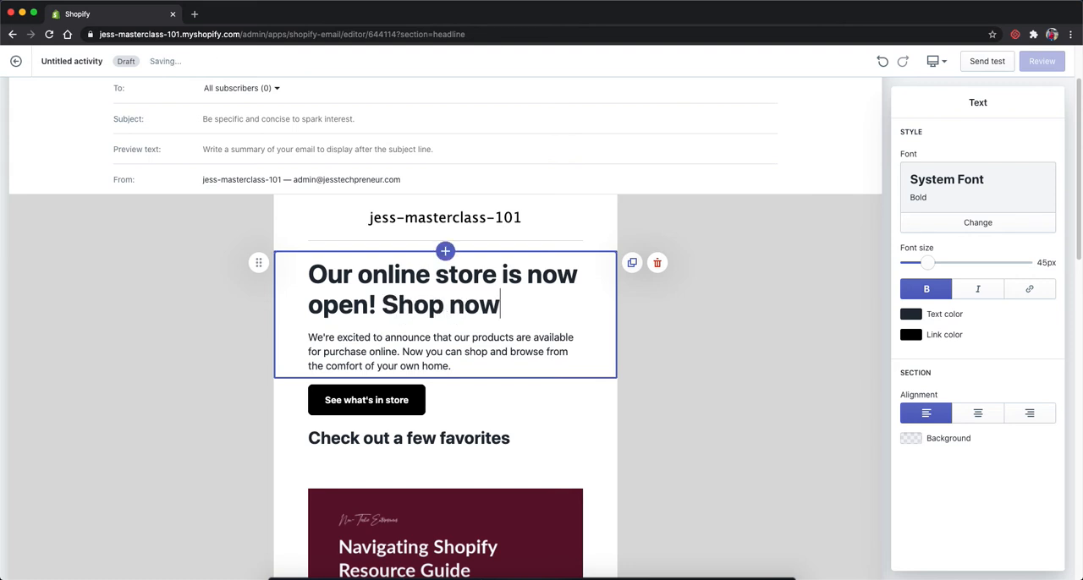
Step: Change the font of the paragraph below the headline to Lucida Grande
click(466, 362)
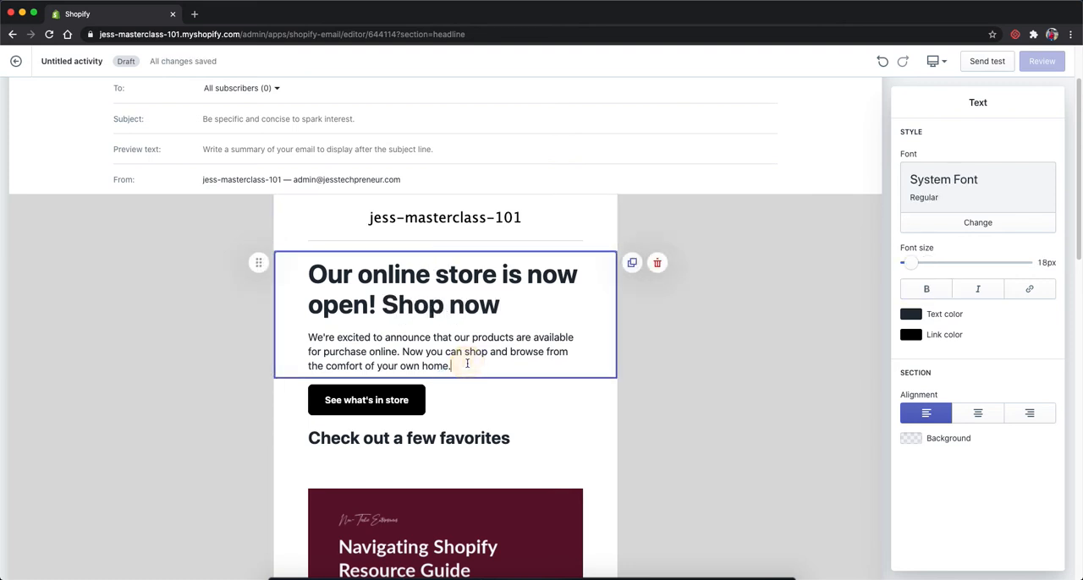
click(994, 223)
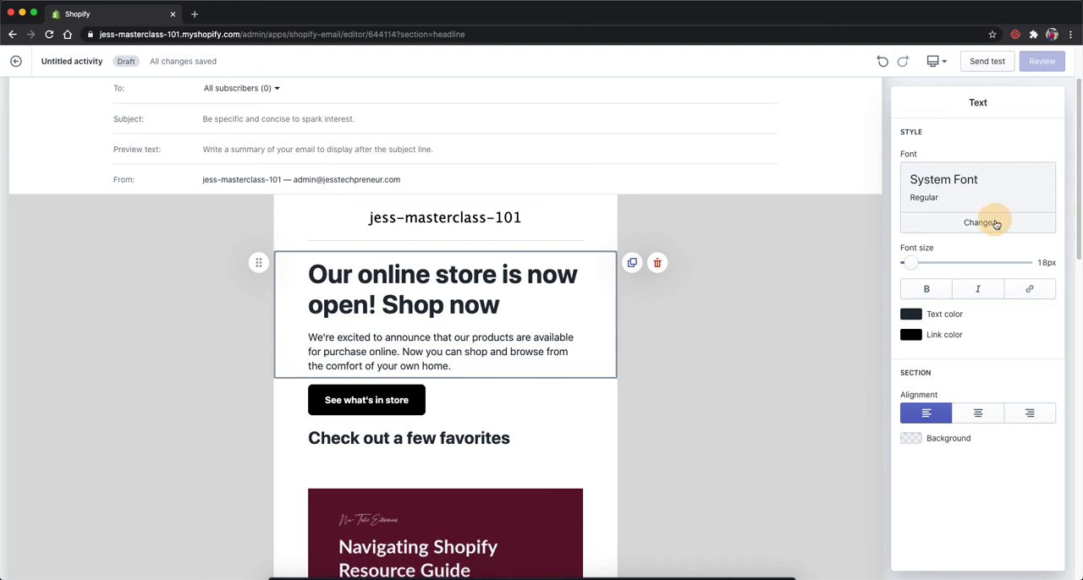
scroll(931, 288, down, 1)
scroll(973, 291, up, 1)
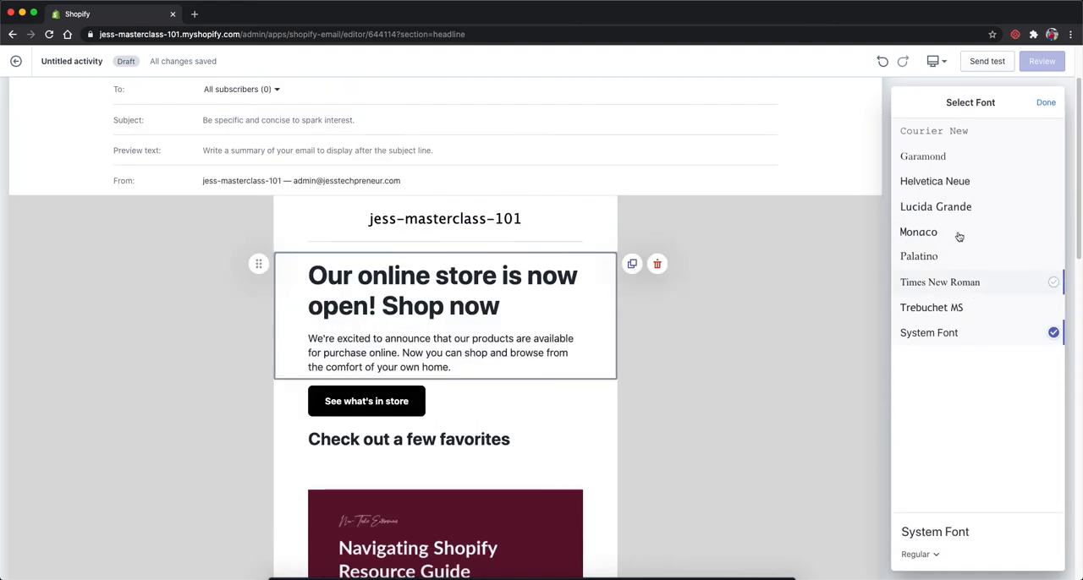
click(810, 316)
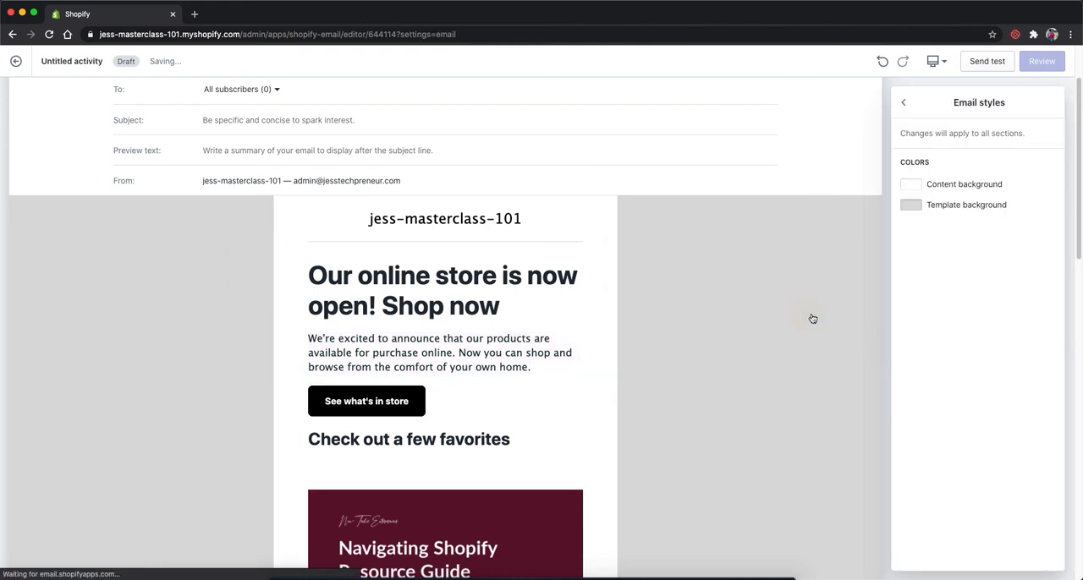
Step: Set the "See what's in store" button's color to #601330 and center-align it
click(445, 407)
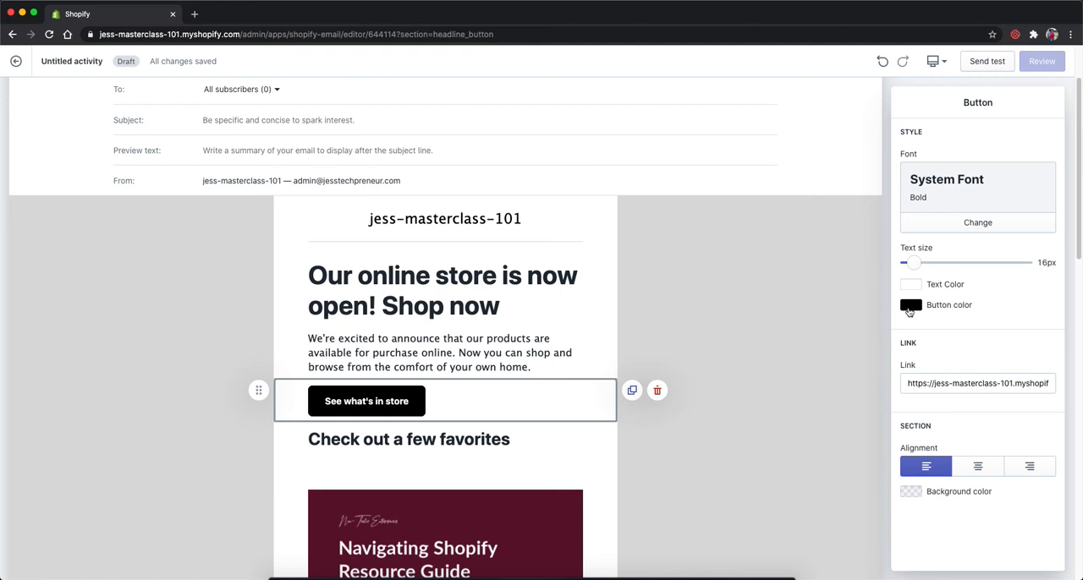
click(910, 308)
drag(967, 421, 906, 421)
text(601)
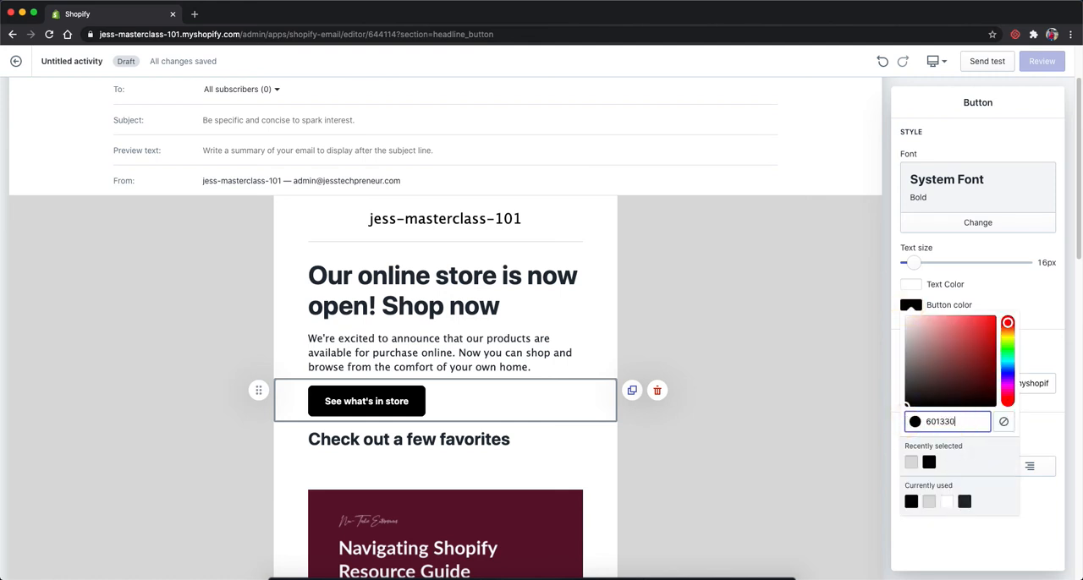
text(330)
click(1047, 338)
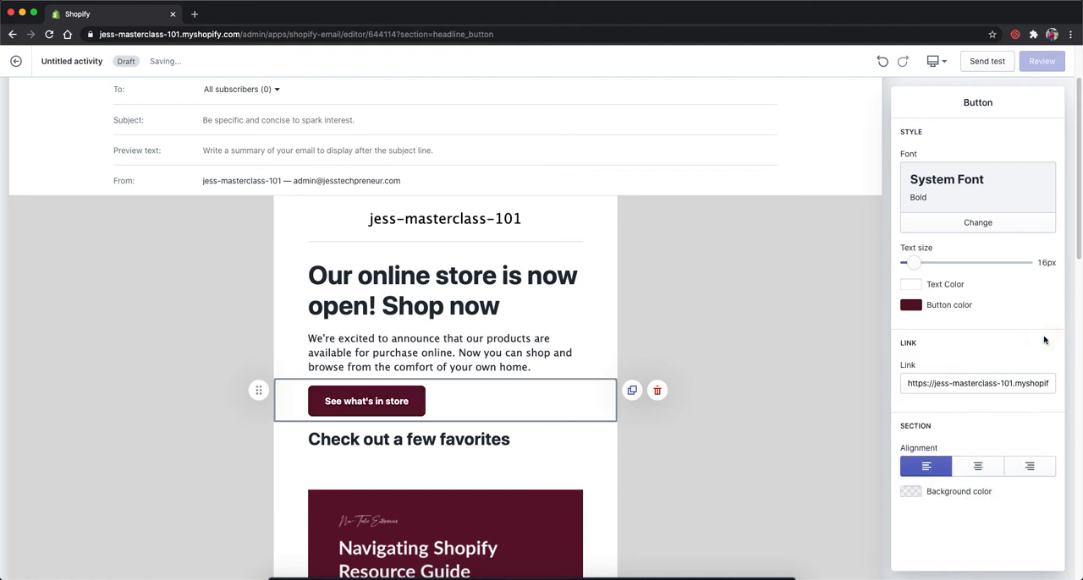
click(980, 468)
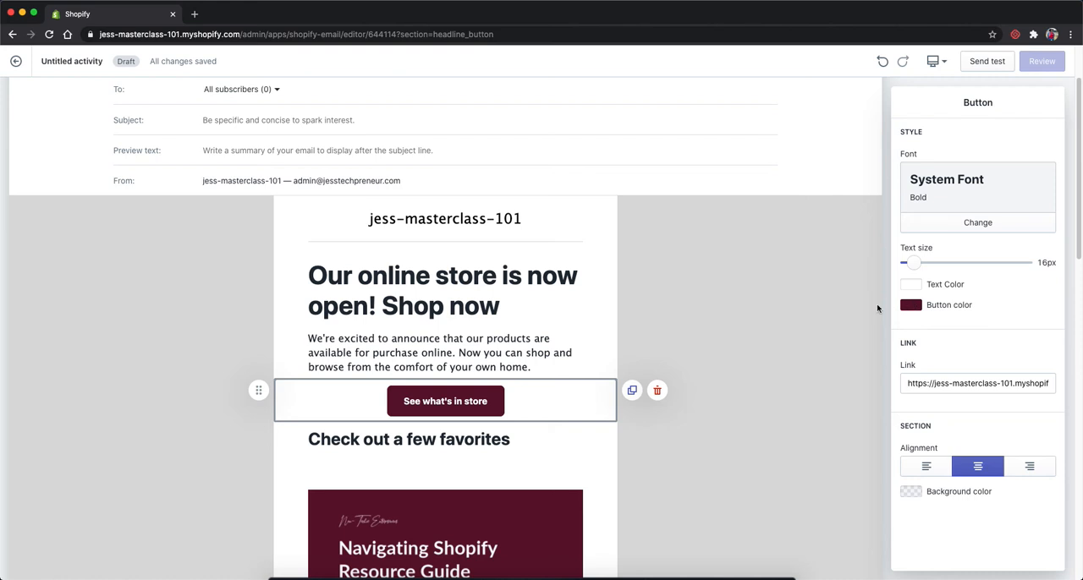
click(984, 390)
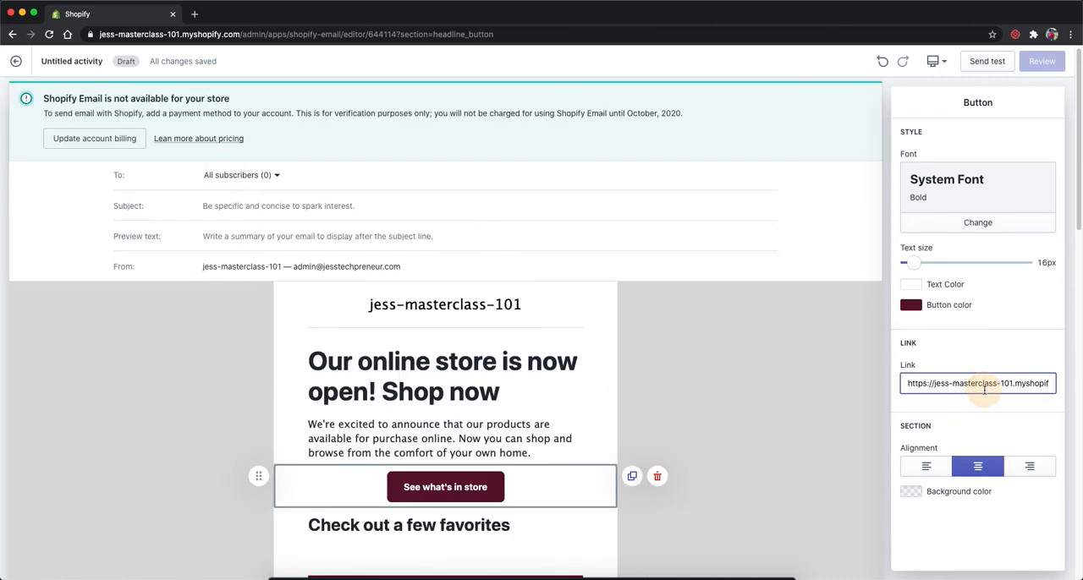
Step: Try to replace the Summer shirt in the featured product section with the Gift Card product
scroll(973, 386, down, 3)
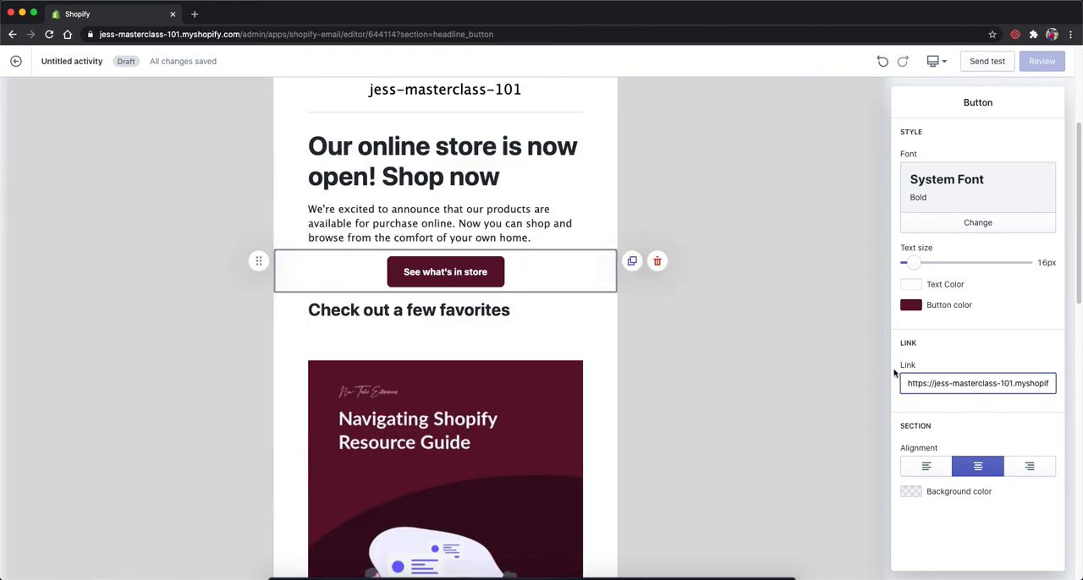
scroll(732, 409, down, 3)
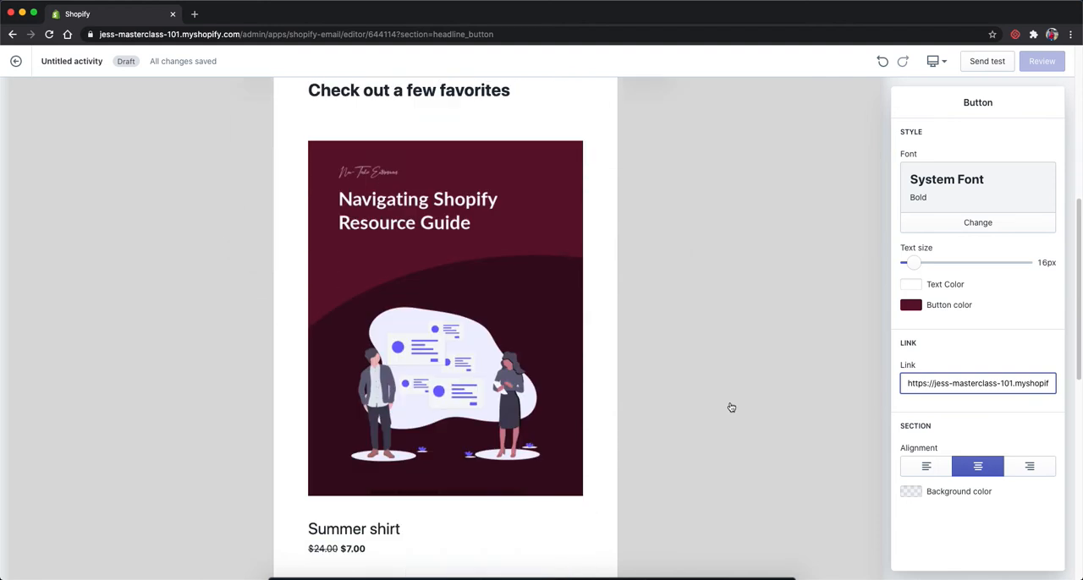
click(451, 275)
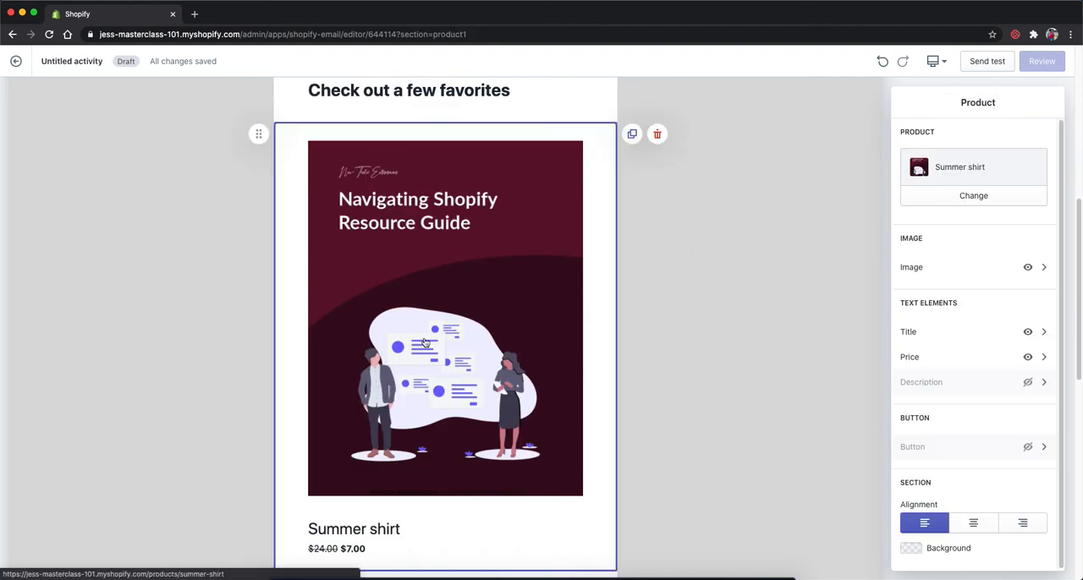
click(1000, 198)
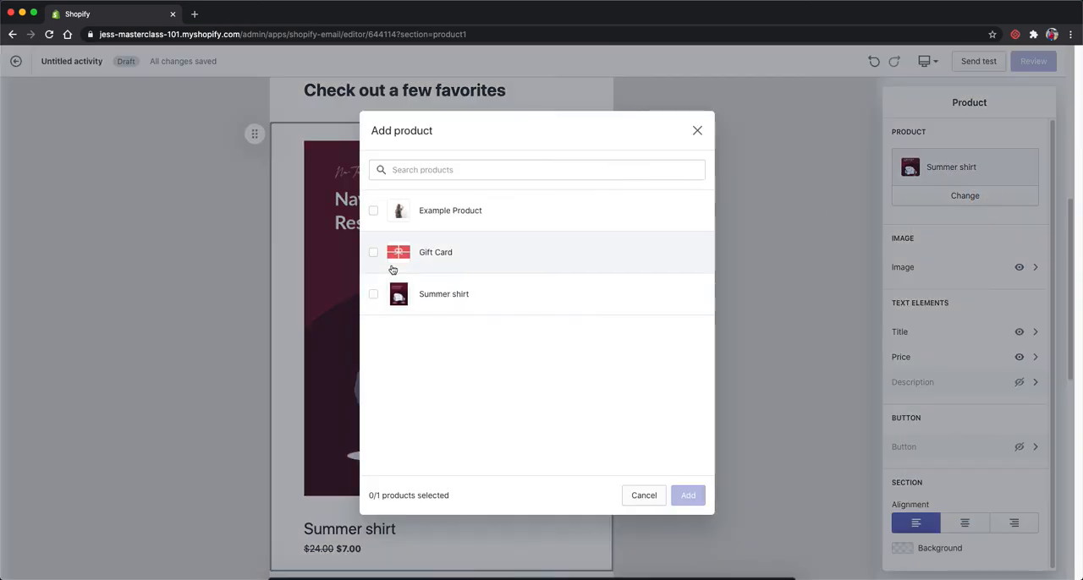
click(386, 262)
click(687, 495)
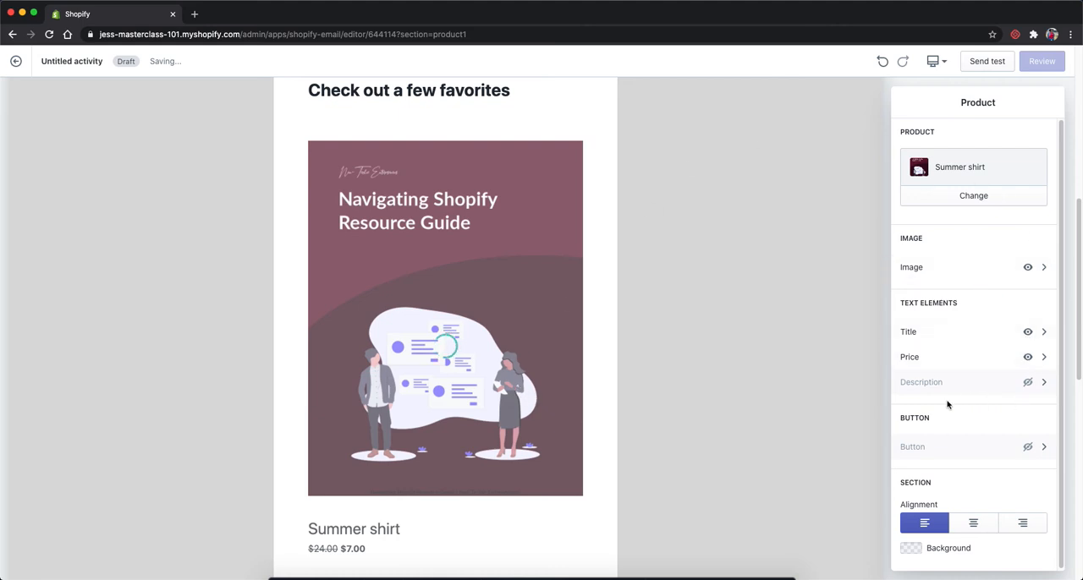
Step: Hide the title in the Summer shirt product section and center-align the section
scroll(702, 395, down, 1)
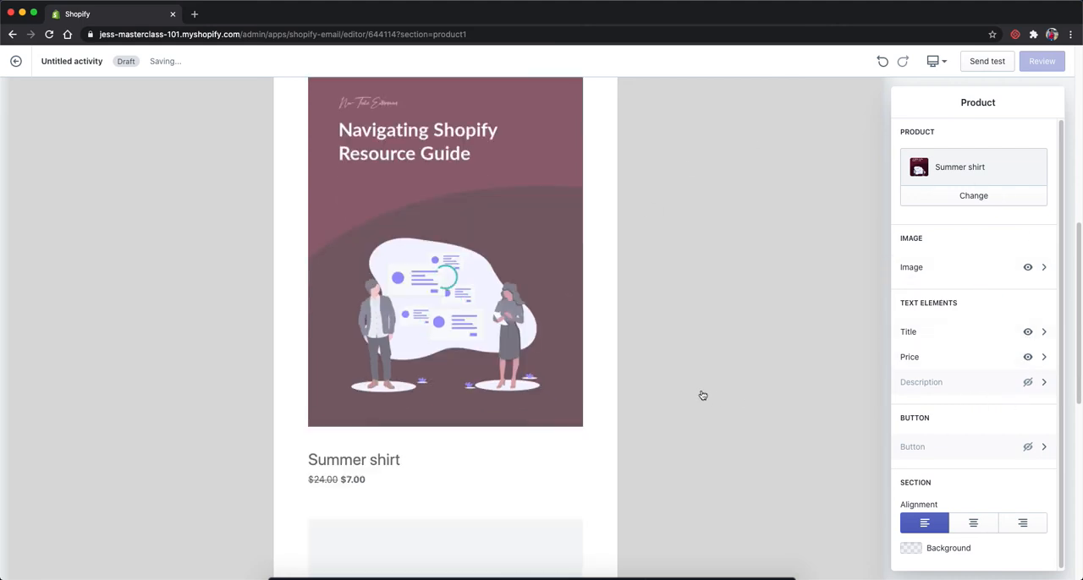
click(1027, 333)
click(982, 528)
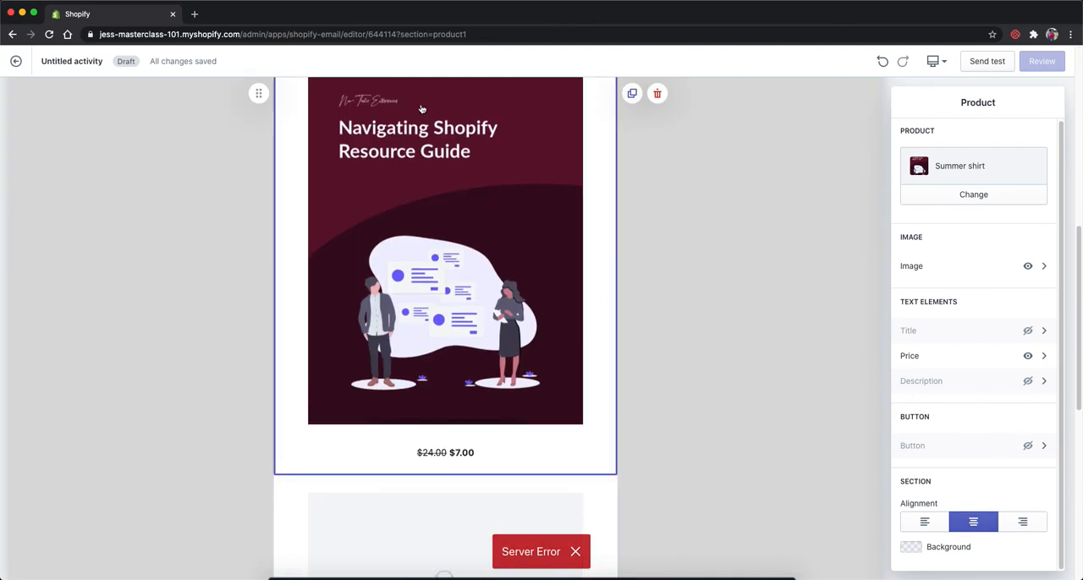
Step: Delete the empty placeholder product section and the "From our shop straight to your home" text section
scroll(643, 508, down, 5)
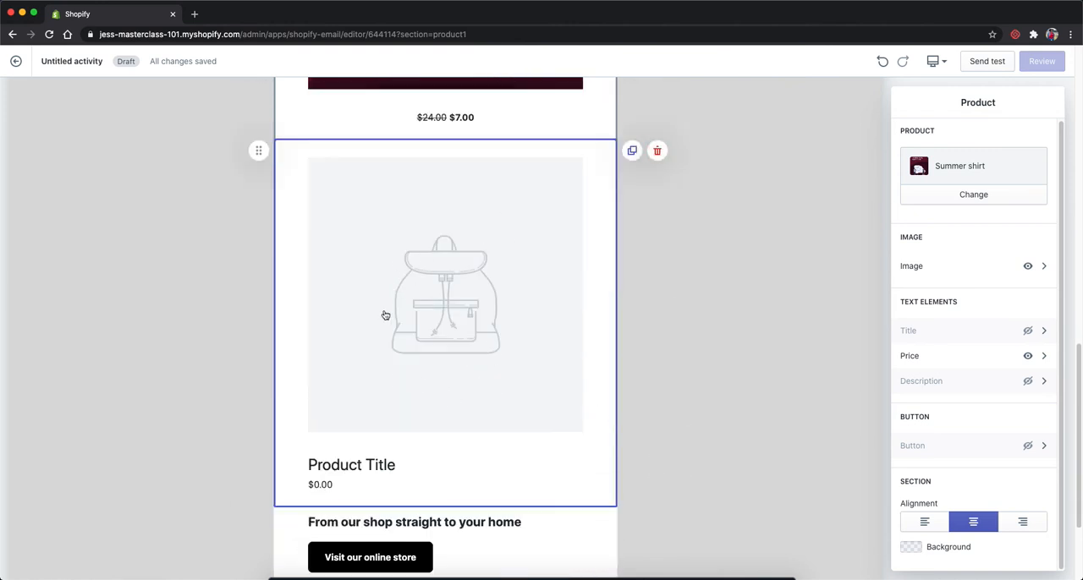
click(656, 150)
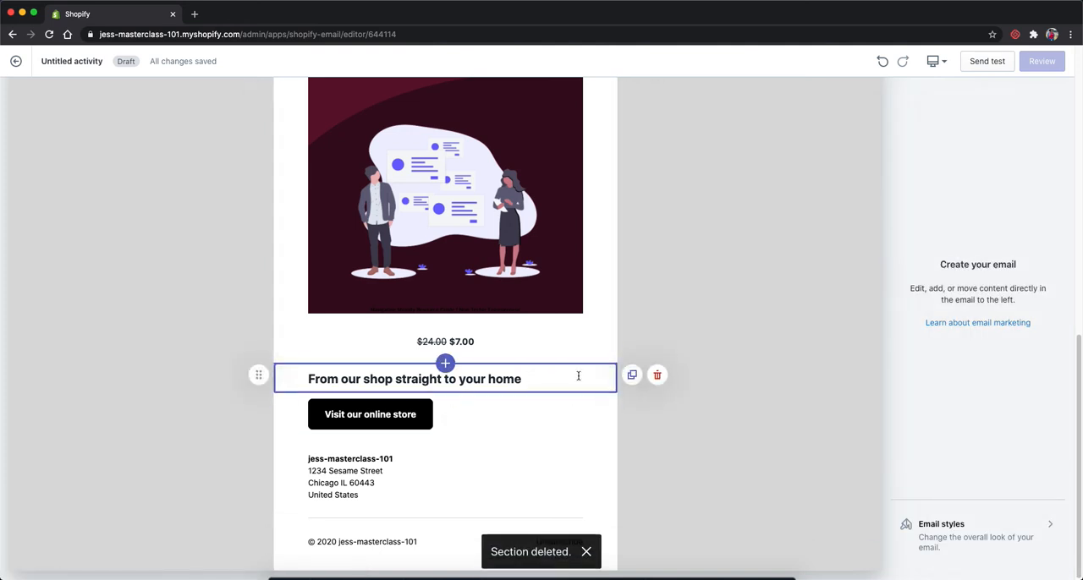
click(656, 374)
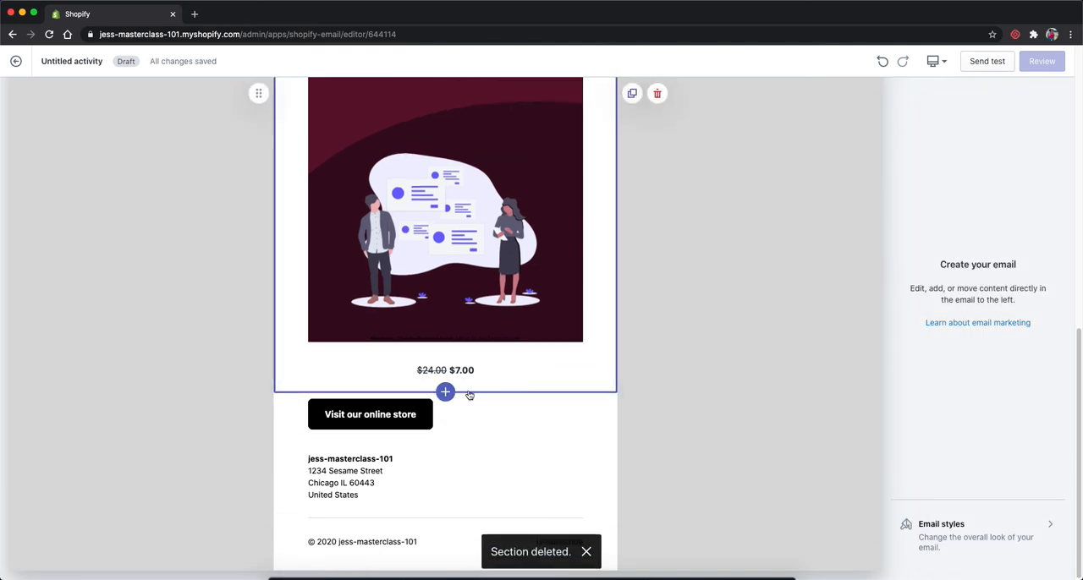
Step: Try adding a discount section above the "Visit our online store" button, then delete that section
click(446, 393)
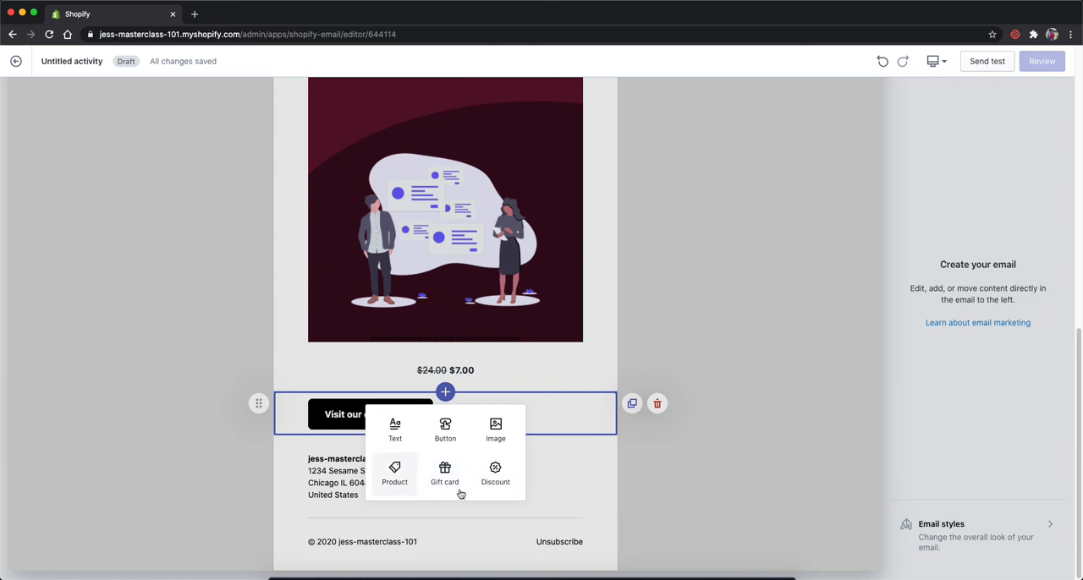
click(486, 491)
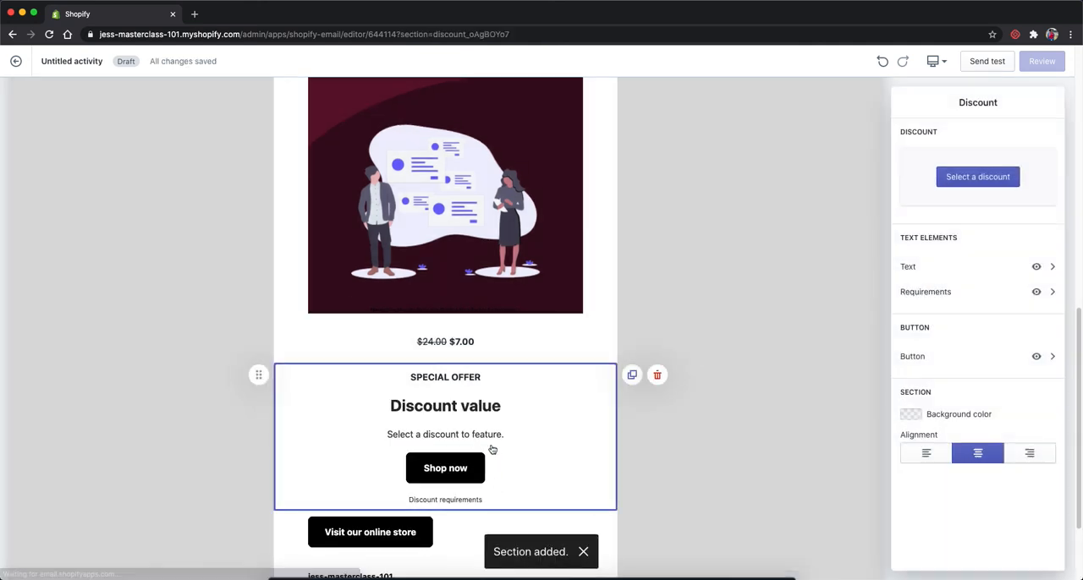
click(993, 174)
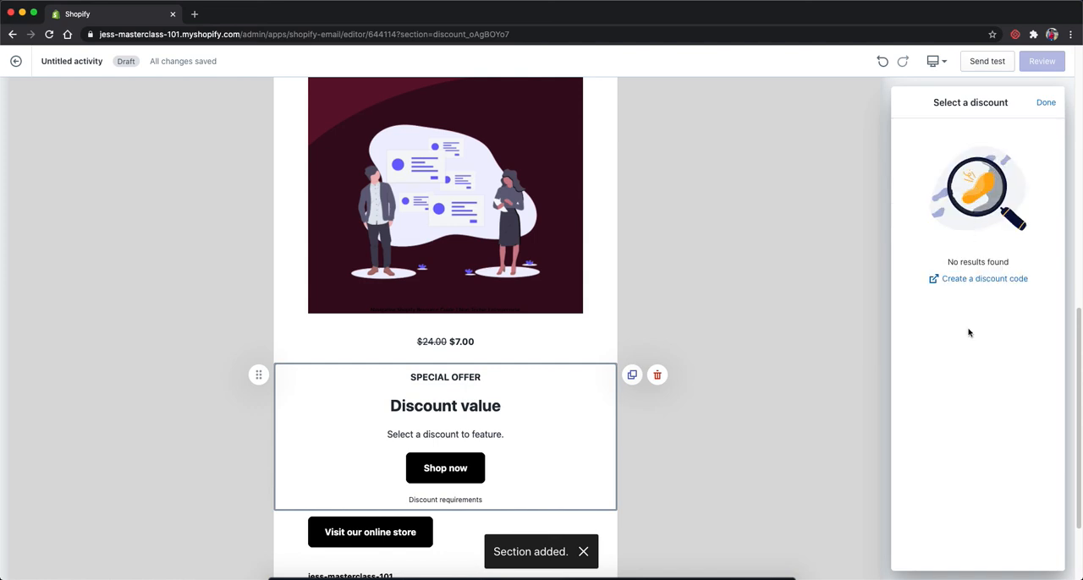
click(1045, 102)
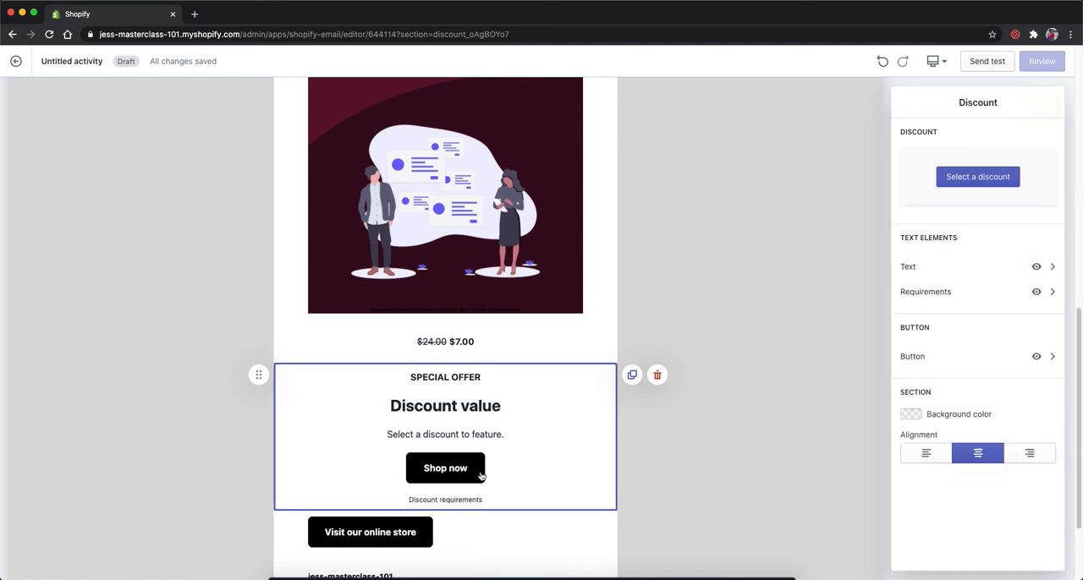
click(656, 375)
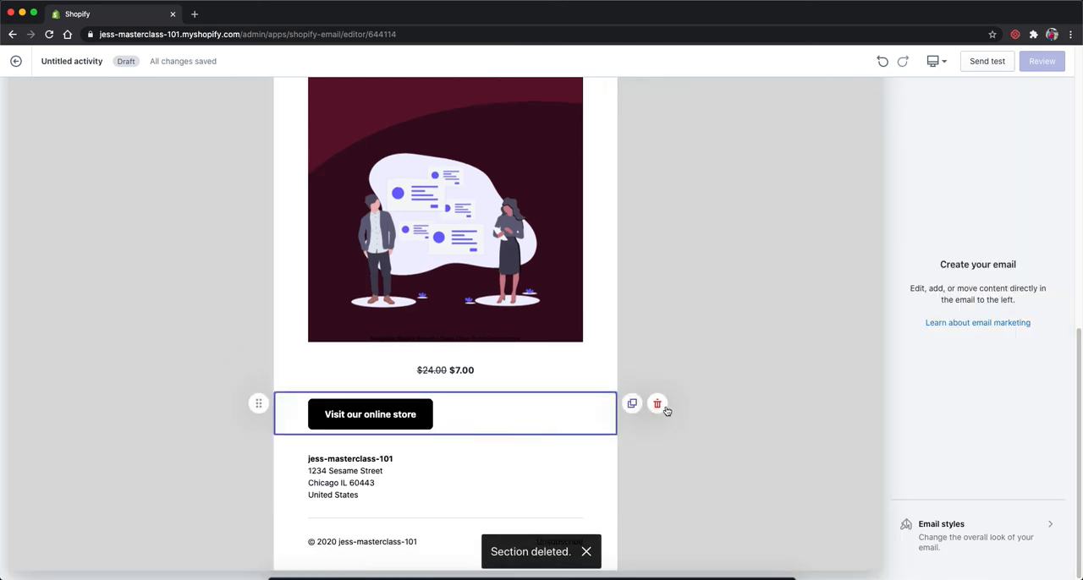
Step: Center-align the "Visit our online store" button section near the end of the email
click(538, 418)
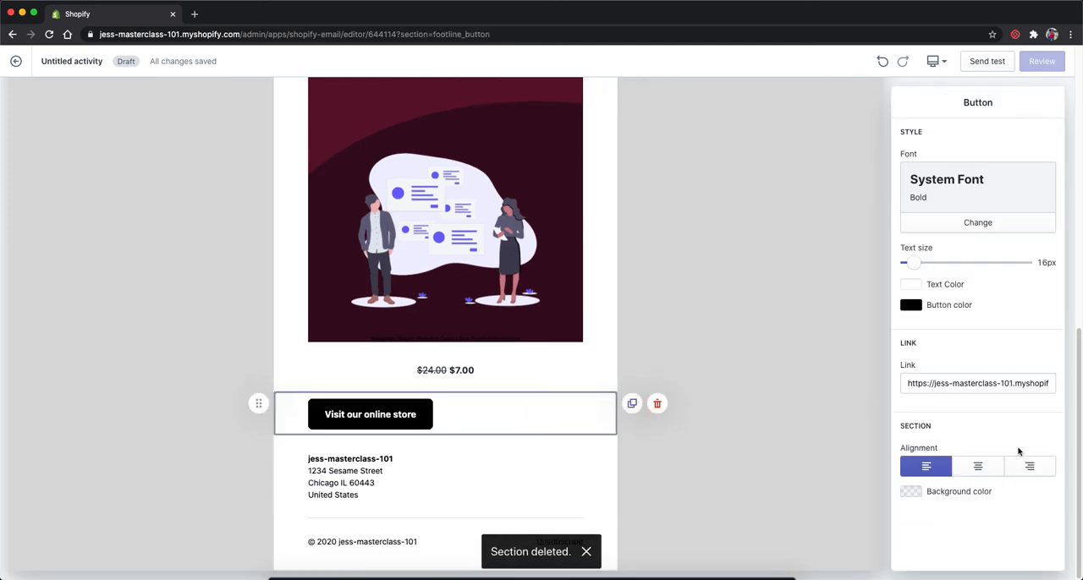
click(978, 467)
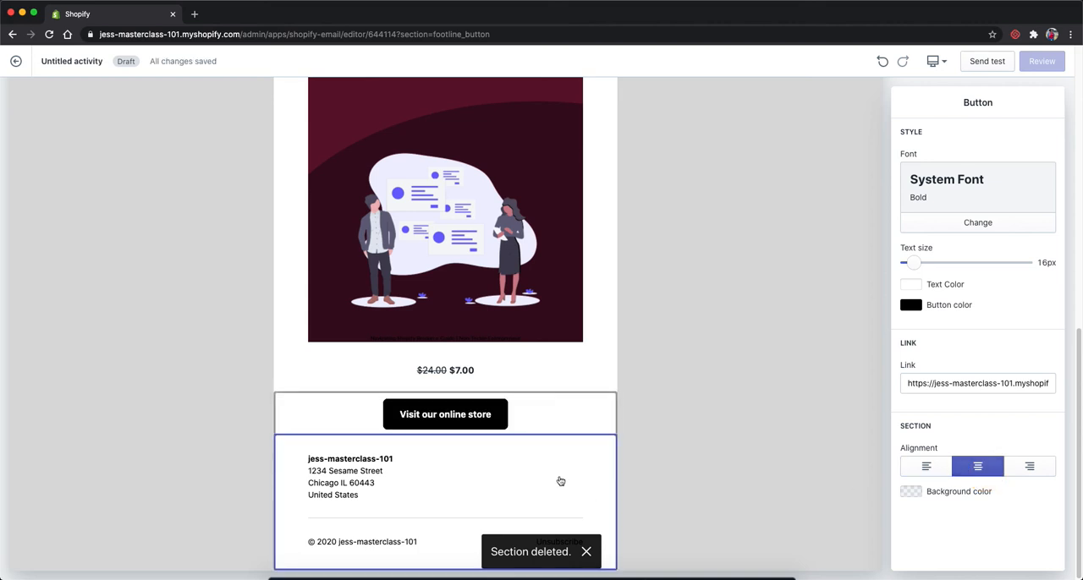
scroll(592, 479, up, 1)
scroll(665, 520, down, 1)
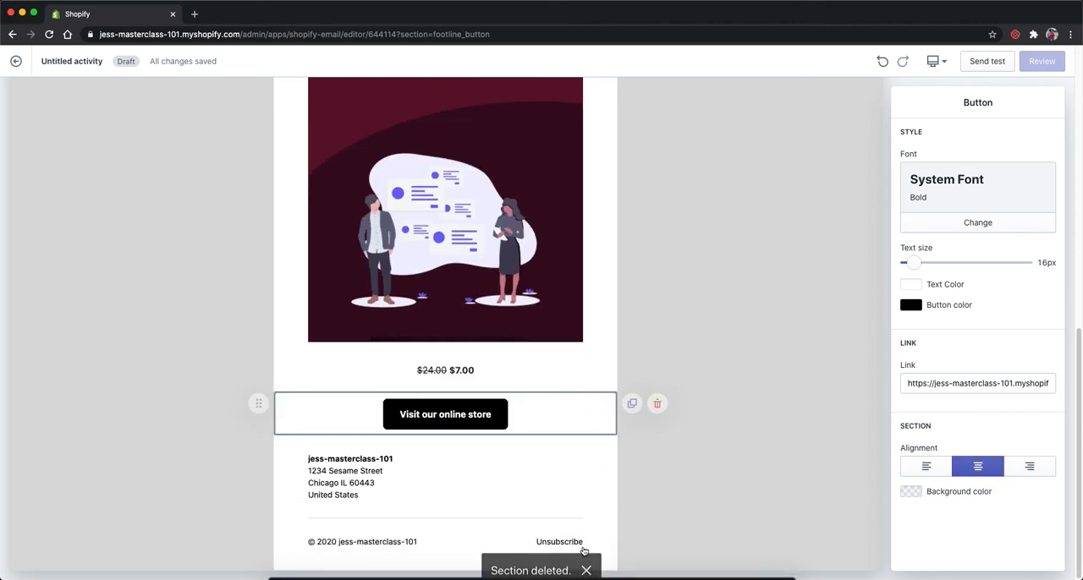
Step: Look at the customer groups available as recipients of the email, leaving the recipient selection as it is
scroll(595, 372, up, 10)
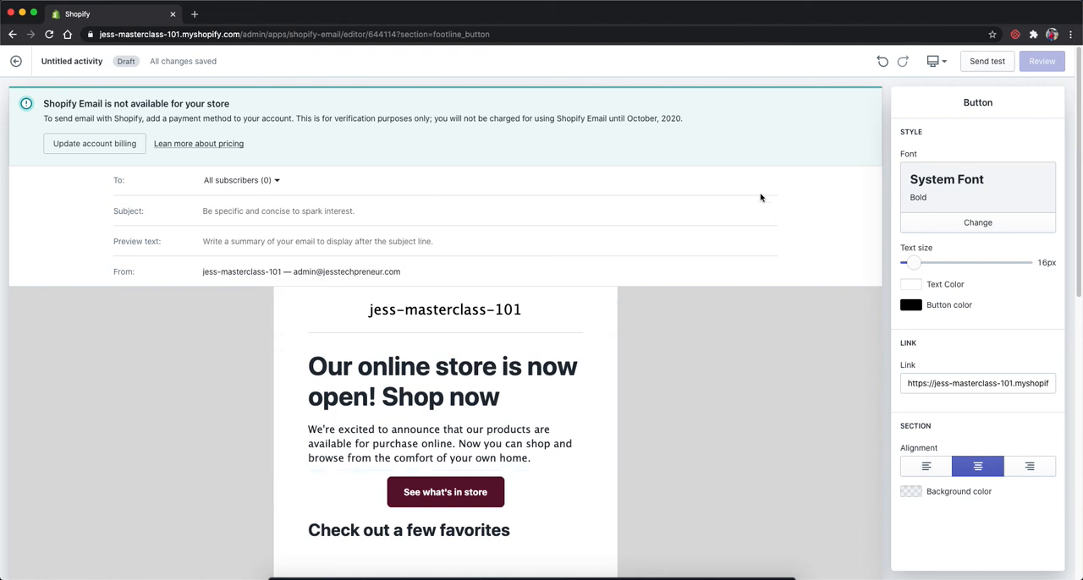
click(237, 182)
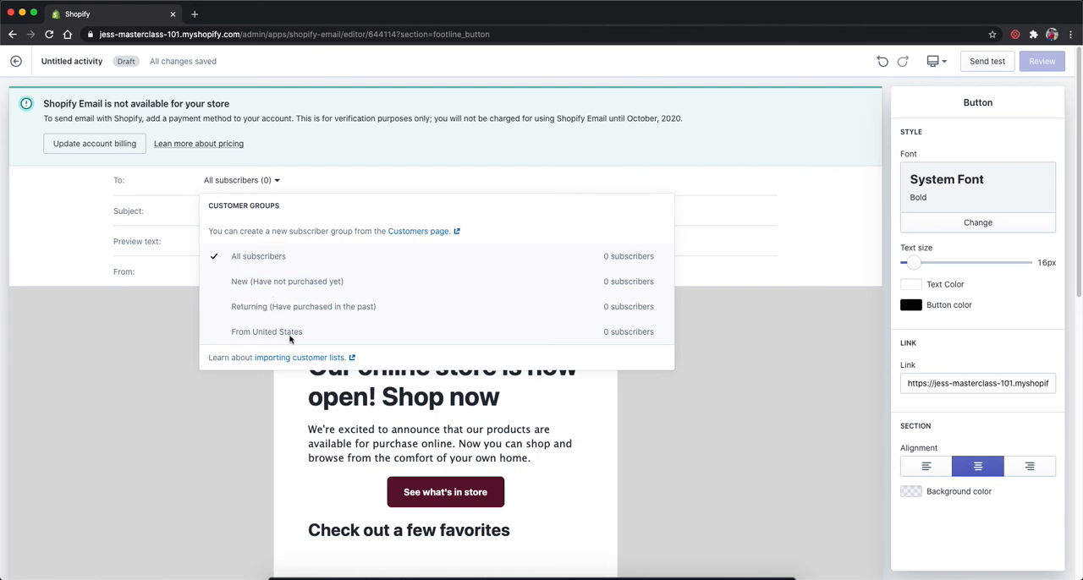
click(838, 327)
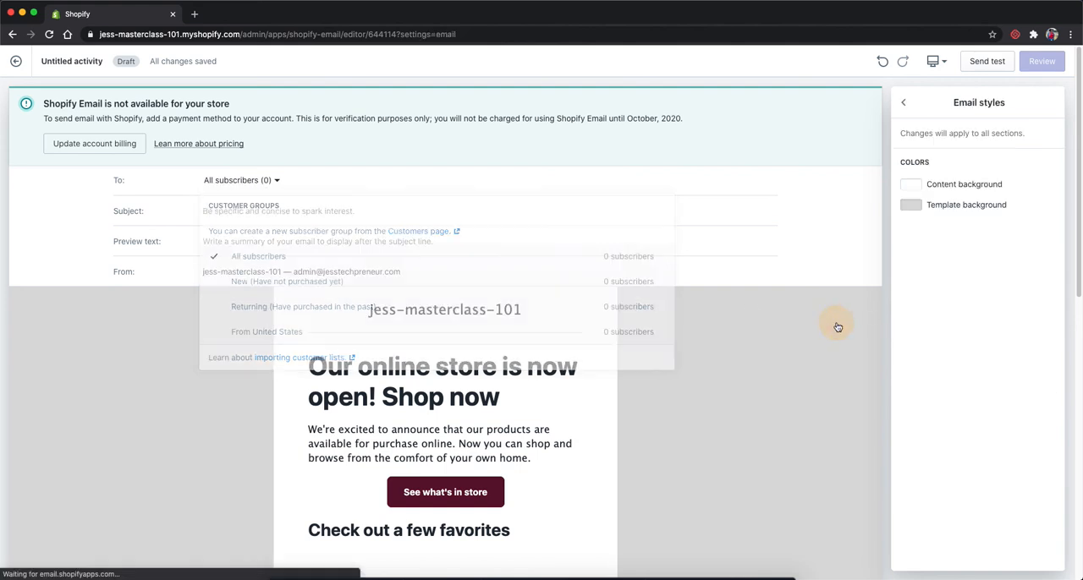
Step: Leave the email editor and go back through the list of marketing campaigns to the Marketing overview
click(16, 61)
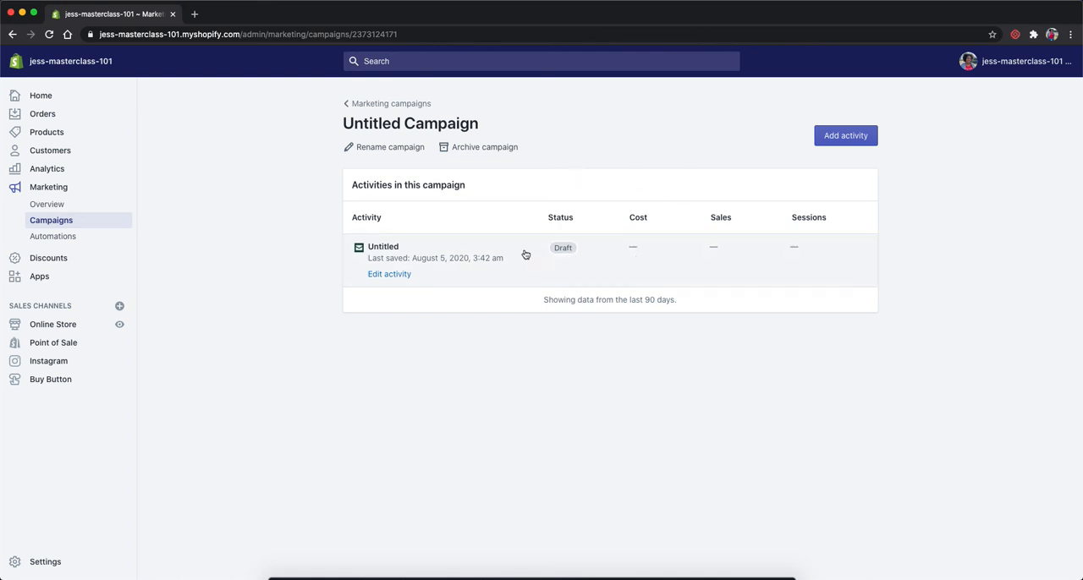
click(385, 105)
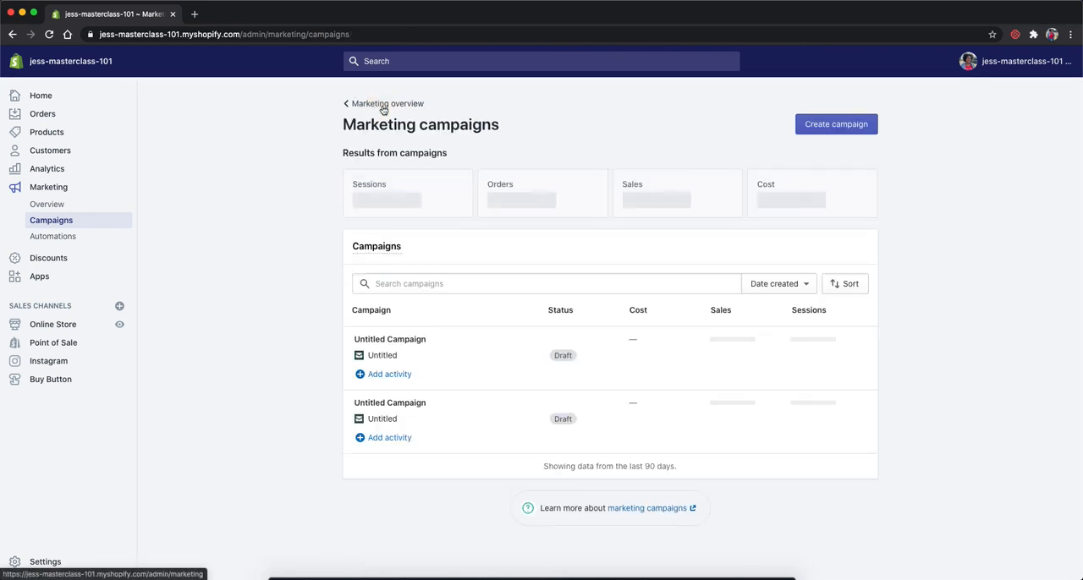
click(58, 202)
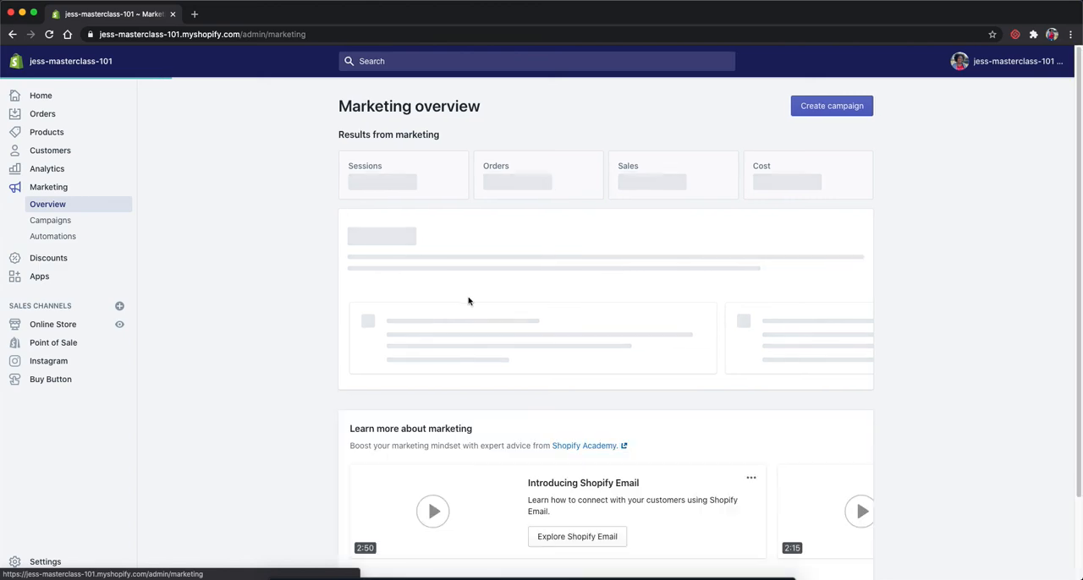
Step: Review the recent marketing activity and the suggested marketing apps on the Marketing overview page
scroll(263, 319, down, 3)
scroll(257, 320, down, 5)
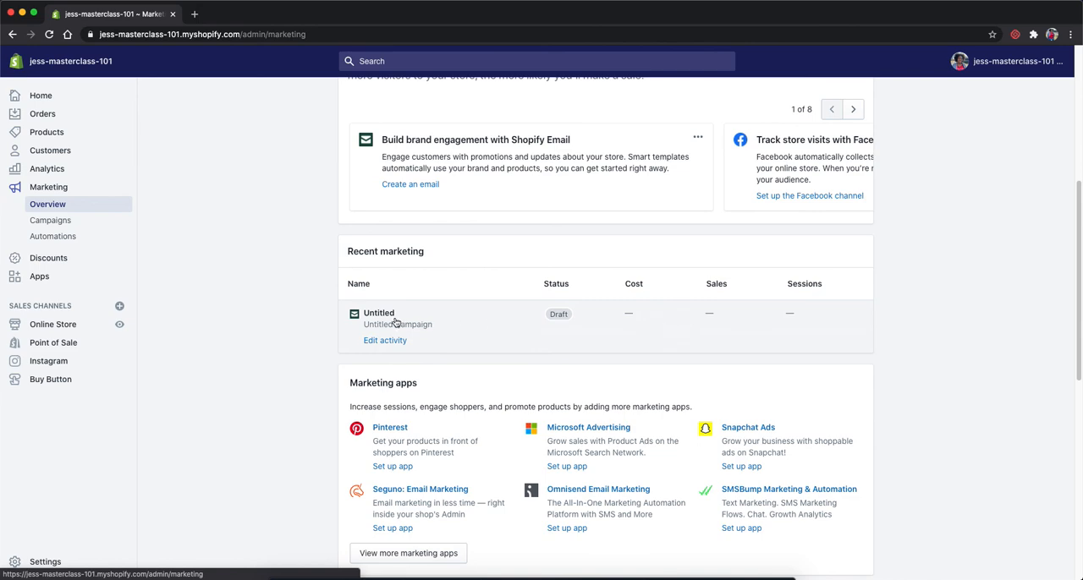
scroll(503, 321, down, 1)
scroll(504, 322, down, 9)
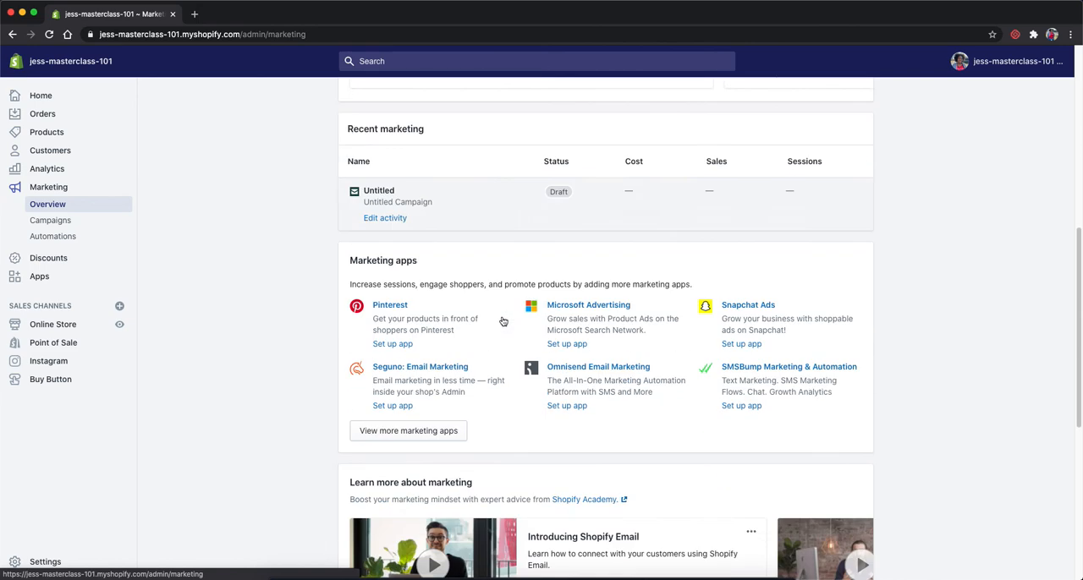
scroll(489, 314, up, 10)
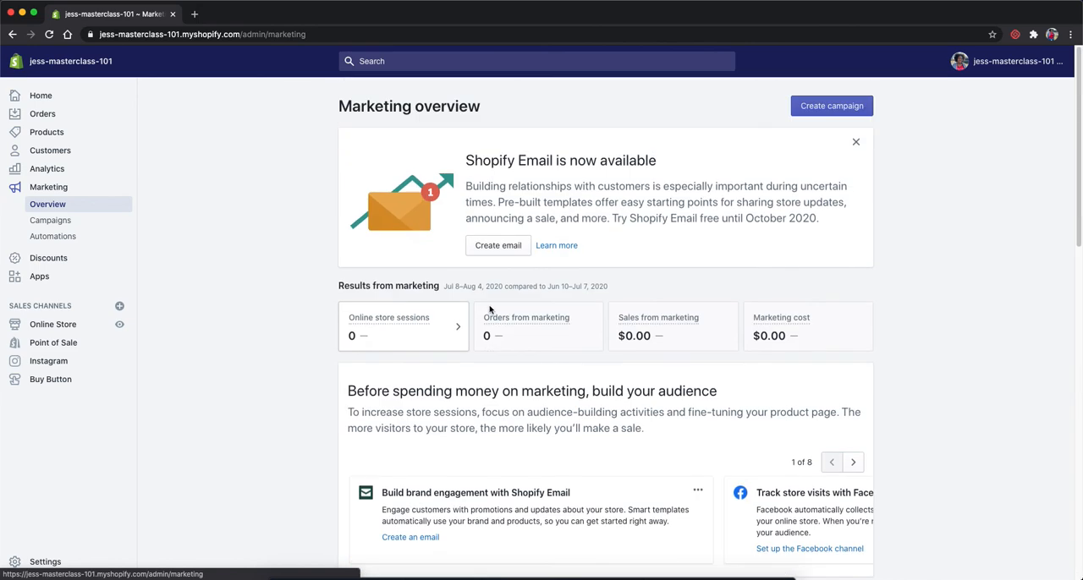